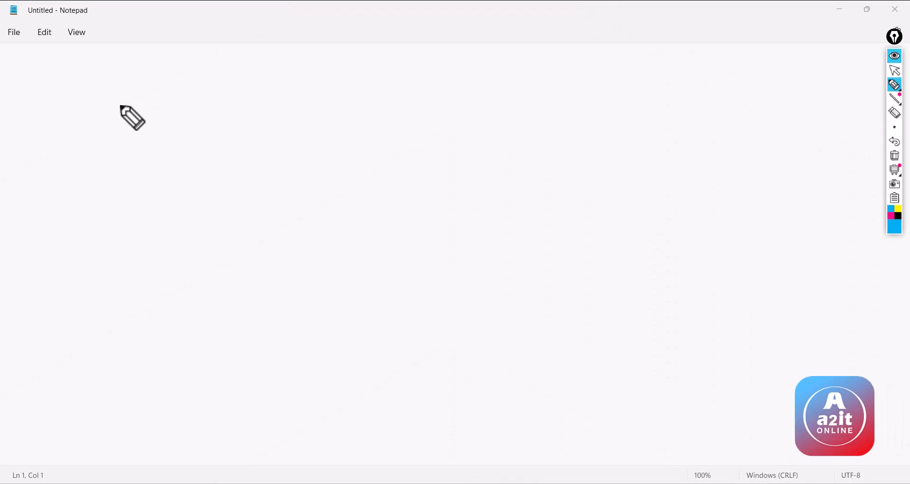
Handwrite the heading "Redistribution:- RIP/EIGRP/OSPF" on the blank page and add short notes beneath it.
{"action": "mouse_move", "coordinate": [113, 100]}
{"action": "left_mouse_down"}
{"action": "mouse_move", "coordinate": [134, 113]}
{"action": "mouse_move", "coordinate": [189, 104]}
{"action": "mouse_move", "coordinate": [201, 111]}
{"action": "mouse_move", "coordinate": [223, 95]}
{"action": "mouse_move", "coordinate": [329, 102]}
{"action": "mouse_move", "coordinate": [357, 84]}
{"action": "mouse_move", "coordinate": [379, 105]}
{"action": "mouse_move", "coordinate": [423, 90]}
{"action": "mouse_move", "coordinate": [430, 105]}
{"action": "mouse_move", "coordinate": [443, 86]}
{"action": "mouse_move", "coordinate": [479, 90]}
{"action": "left_mouse_up"}
{"action": "left_click", "coordinate": [259, 94]}
{"action": "left_click", "coordinate": [259, 104]}
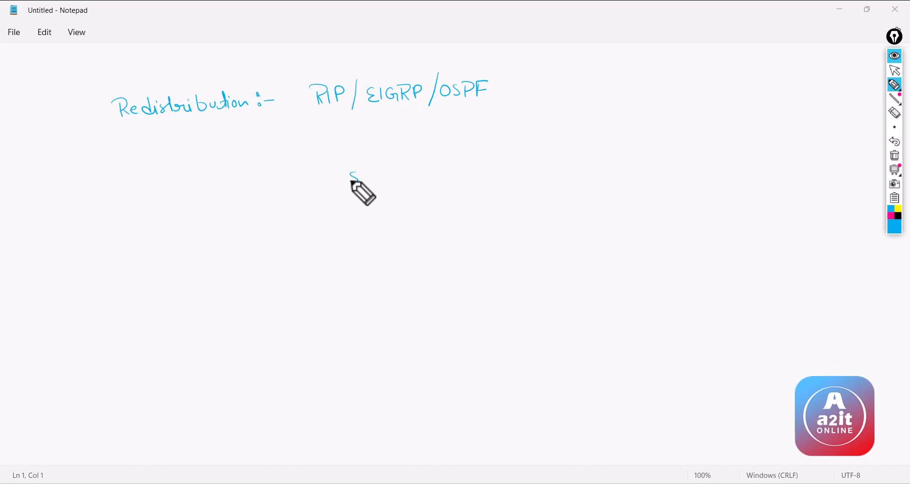
{"action": "left_click_drag", "start_coordinate": [357, 171], "coordinate": [351, 184]}
{"action": "mouse_move", "coordinate": [362, 167]}
{"action": "left_mouse_down"}
{"action": "mouse_move", "coordinate": [359, 178]}
{"action": "mouse_move", "coordinate": [439, 169]}
{"action": "mouse_move", "coordinate": [454, 176]}
{"action": "left_mouse_up"}
{"action": "mouse_move", "coordinate": [363, 209]}
{"action": "left_mouse_down"}
{"action": "mouse_move", "coordinate": [361, 219]}
{"action": "mouse_move", "coordinate": [378, 206]}
{"action": "mouse_move", "coordinate": [430, 201]}
{"action": "mouse_move", "coordinate": [432, 208]}
{"action": "left_mouse_up"}
{"action": "left_click_drag", "start_coordinate": [342, 231], "coordinate": [432, 216]}
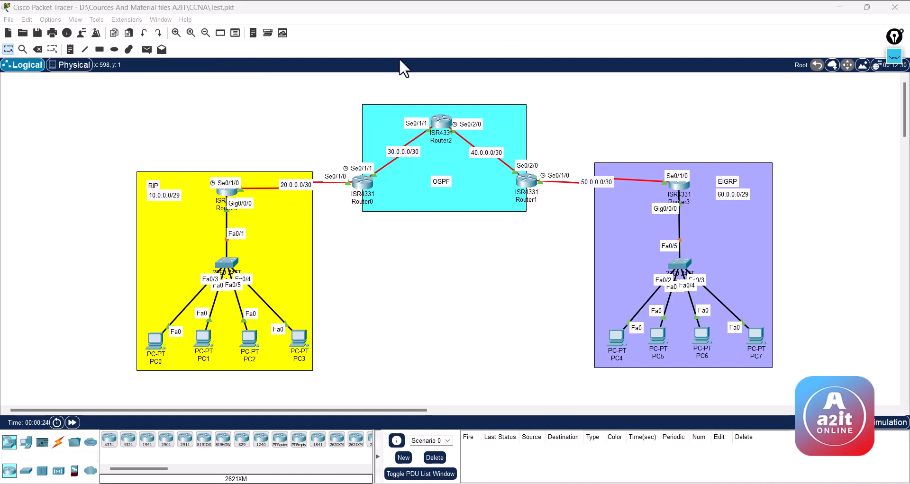
{"action": "left_click_drag", "start_coordinate": [165, 95], "coordinate": [784, 354]}
{"action": "left_click", "coordinate": [785, 355]}
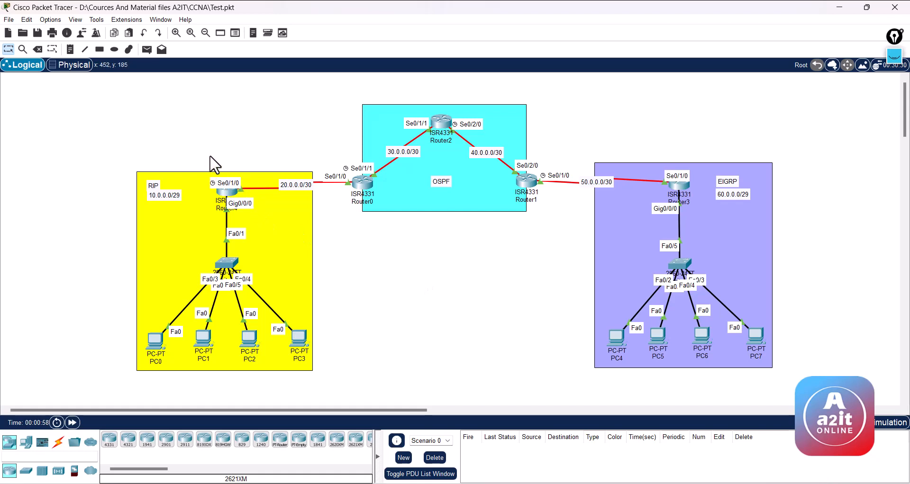
{"action": "left_click_drag", "start_coordinate": [206, 151], "coordinate": [246, 199]}
{"action": "left_click", "coordinate": [464, 268]}
Open the command line of Router4 in the RIP area and enter global configuration mode.
{"action": "left_click", "coordinate": [230, 201]}
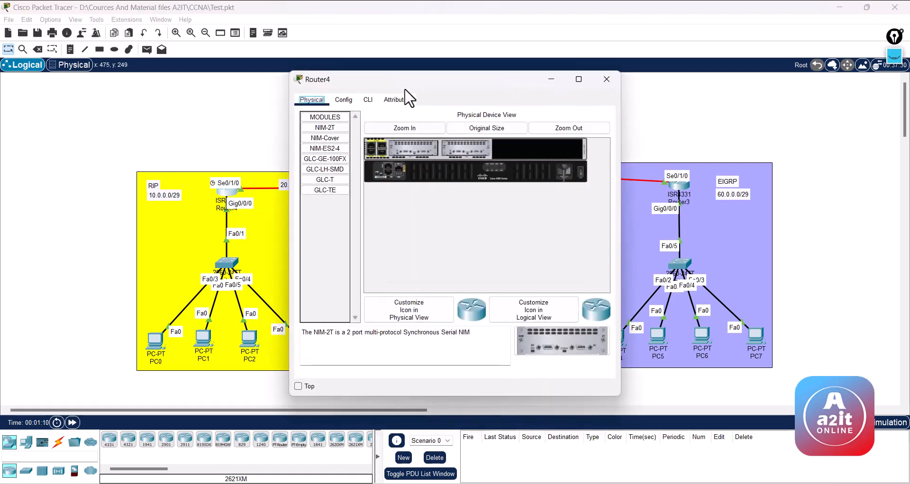
{"action": "left_click", "coordinate": [489, 90]}
{"action": "key", "text": "Return"}
{"action": "key", "text": "Return"}
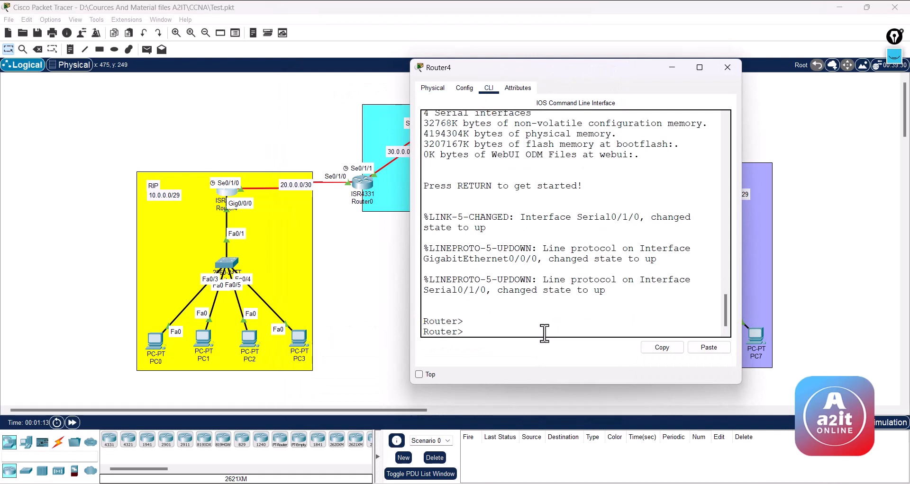
{"action": "type", "text": "en"}
{"action": "key", "text": "Return"}
{"action": "type", "text": "conf t"}
{"action": "key", "text": "Return"}
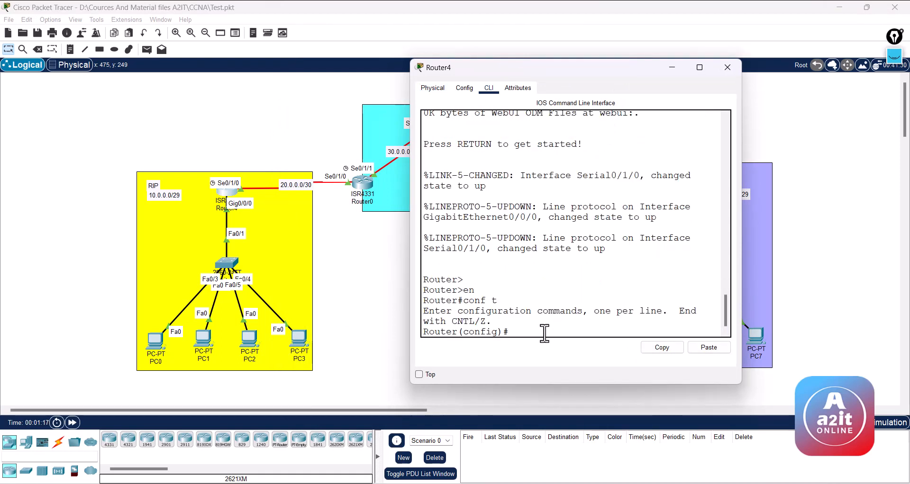
Start RIP routing on Router4 and advertise networks 10.0.0.0 and 20.0.0.0.
{"action": "type", "text": "router rip"}
{"action": "key", "text": "Return"}
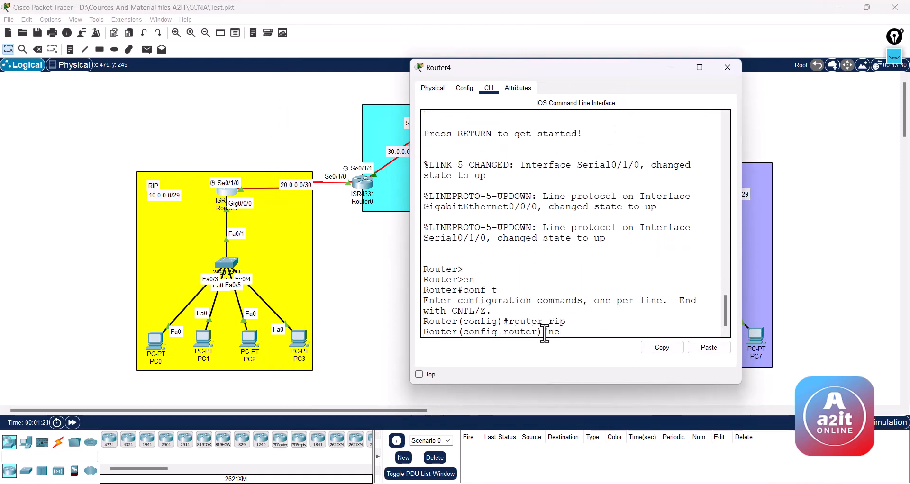
{"action": "type", "text": "net 10.0.0.0"}
{"action": "key", "text": "Return"}
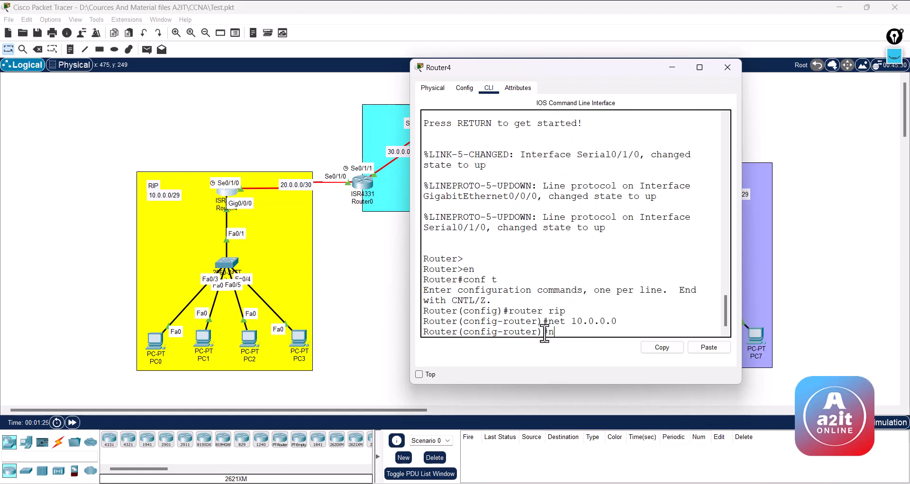
{"action": "type", "text": "net 20.0.0.0"}
{"action": "key", "text": "Return"}
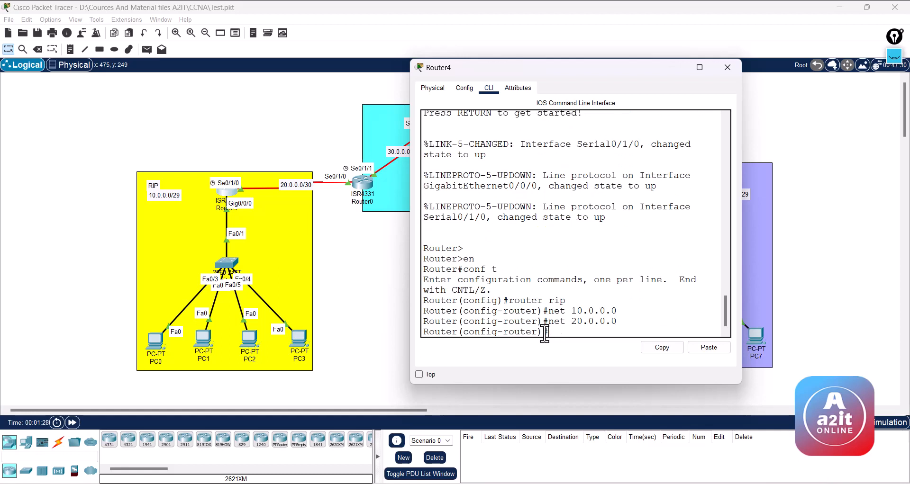
Set RIP on Router4 to version 2 with automatic summarization disabled, and exit router configuration.
{"action": "type", "text": "ver 2"}
{"action": "key", "text": "Return"}
{"action": "type", "text": "no auto"}
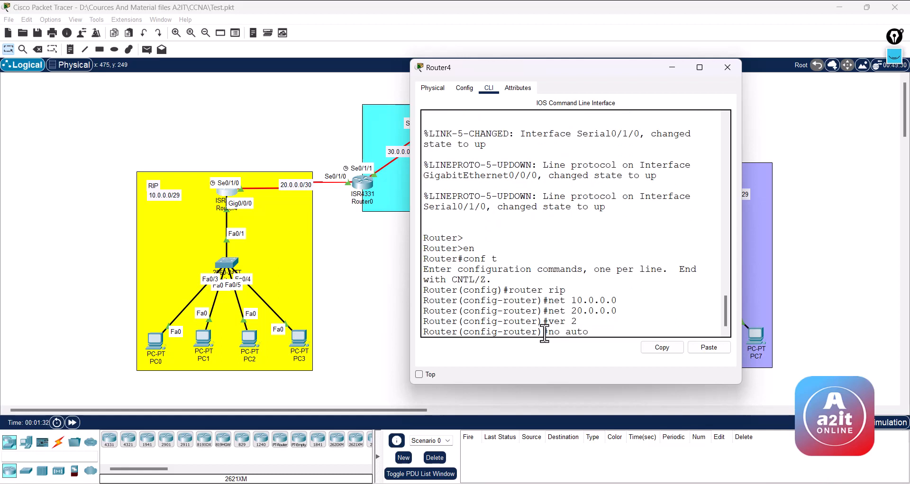
{"action": "type", "text": "-s"}
{"action": "key", "text": "Tab"}
{"action": "key", "text": "Return"}
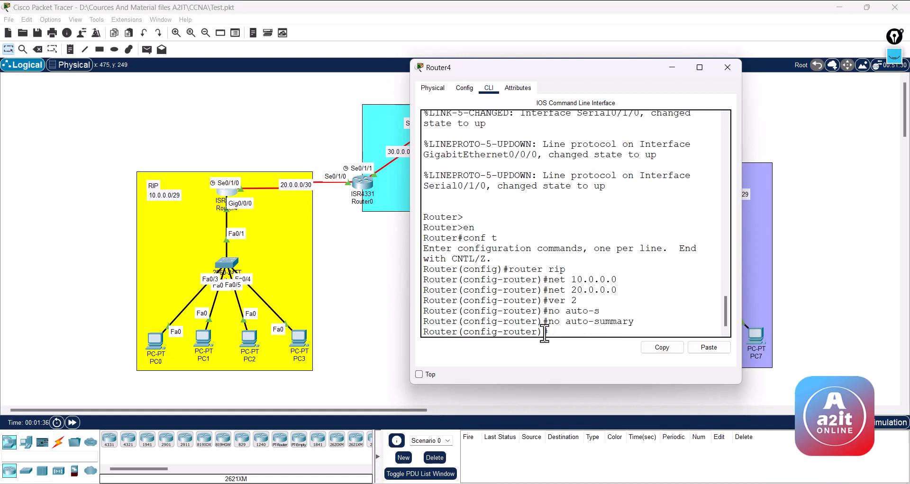
{"action": "type", "text": "exit"}
{"action": "key", "text": "Return"}
Show Router4's command history to review the entered RIP commands, and minimize the router's window.
{"action": "type", "text": "do hs hi"}
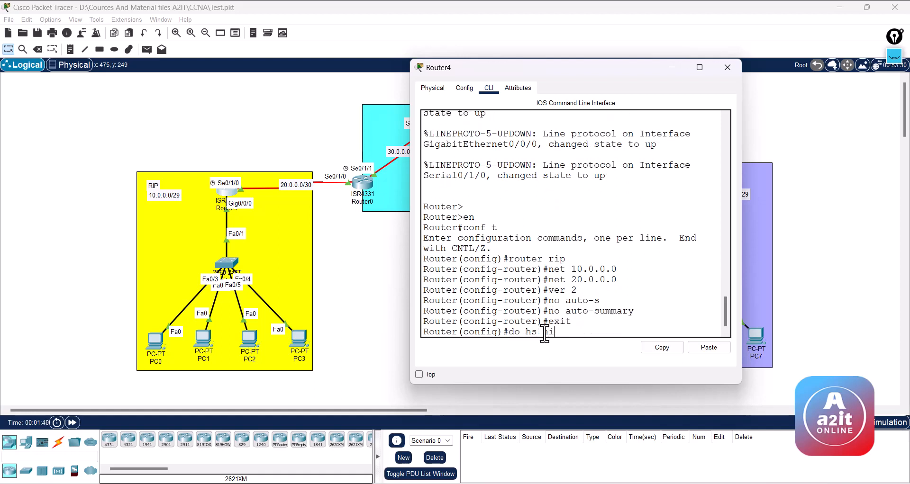
{"action": "type", "text": "s"}
{"action": "key", "text": "Return"}
{"action": "type", "text": "do sh"}
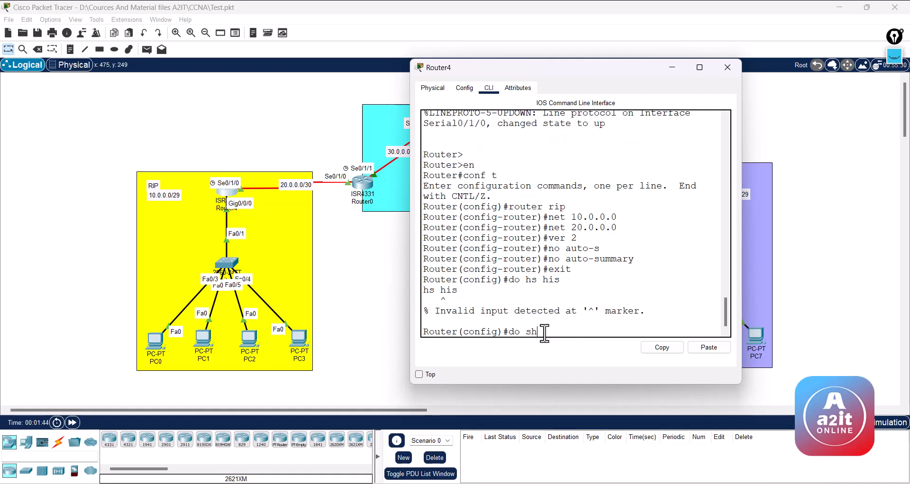
{"action": "type", "text": " his"}
{"action": "key", "text": "Return"}
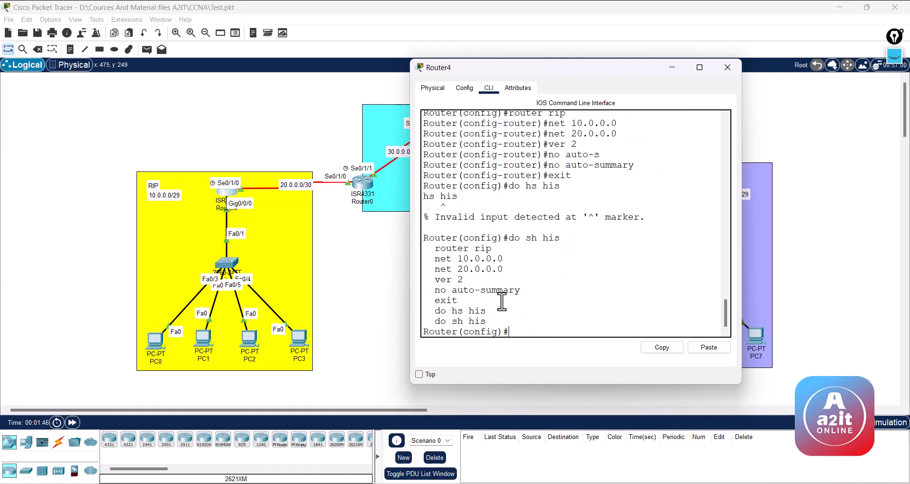
{"action": "left_click_drag", "start_coordinate": [487, 313], "coordinate": [467, 206]}
{"action": "left_click", "coordinate": [673, 65]}
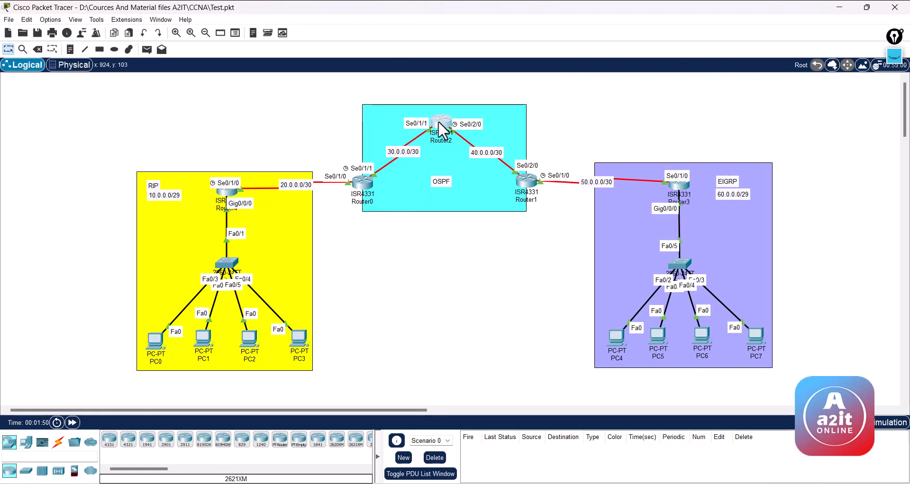
Open the command line of Router2 in the OSPF area and enter global configuration mode.
{"action": "left_click", "coordinate": [442, 124]}
{"action": "left_click_drag", "start_coordinate": [399, 83], "coordinate": [601, 95]}
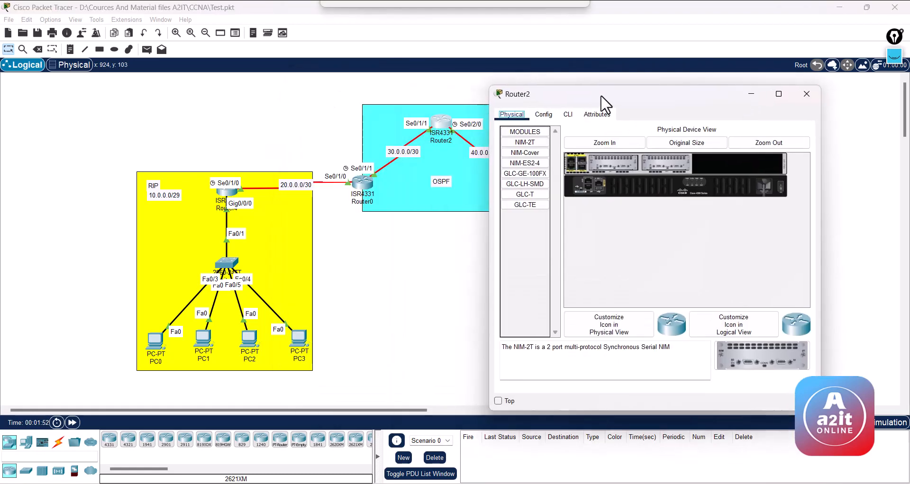
{"action": "left_click", "coordinate": [570, 112]}
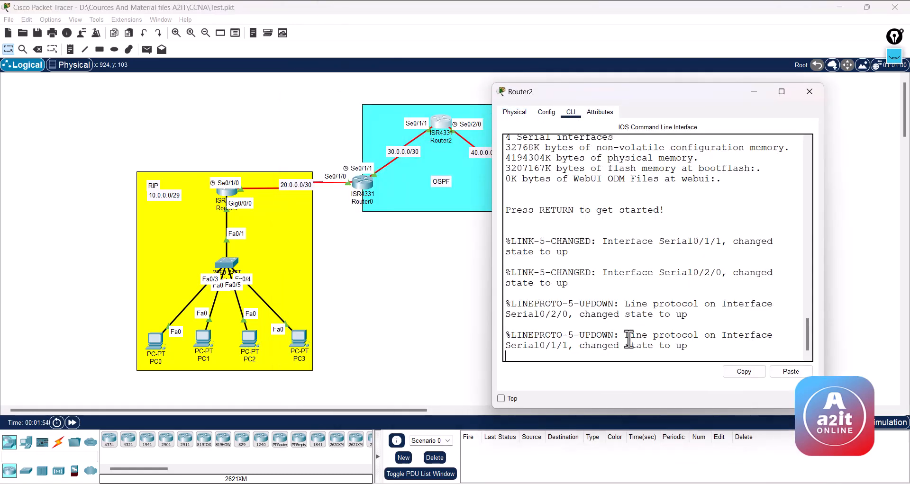
{"action": "key", "text": "Return"}
{"action": "key", "text": "Return"}
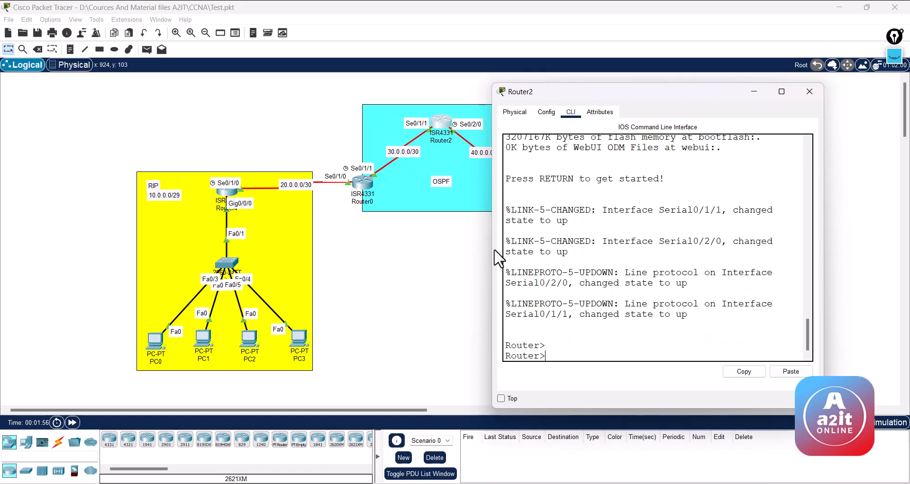
{"action": "type", "text": "en"}
{"action": "key", "text": "Return"}
{"action": "type", "text": "conf"}
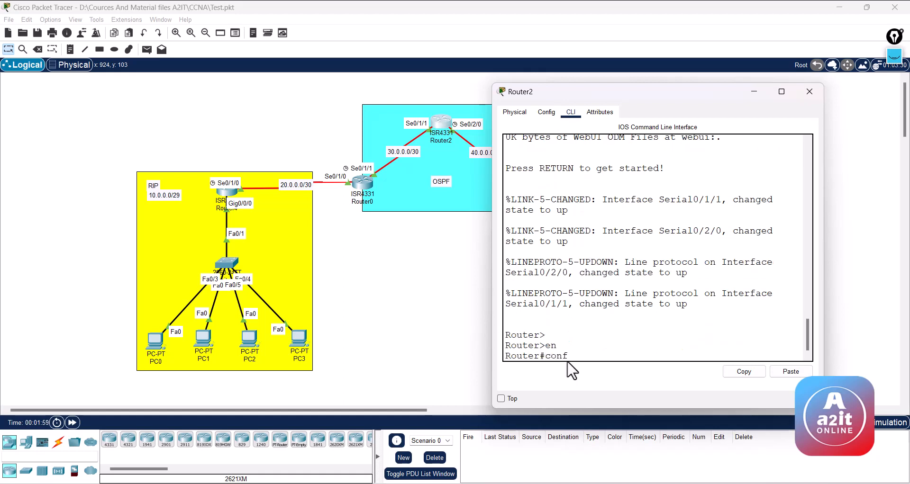
{"action": "type", "text": " t"}
{"action": "key", "text": "Return"}
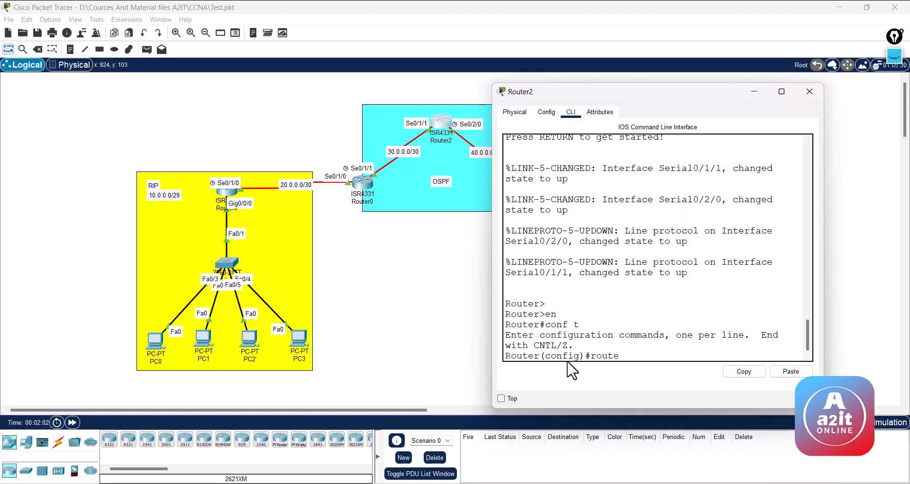
Start OSPF process 1 on Router2 and advertise network 30.0.0.0 with wildcard 0.0.0.3 in area 0.
{"action": "type", "text": "router ospf 1"}
{"action": "key", "text": "Return"}
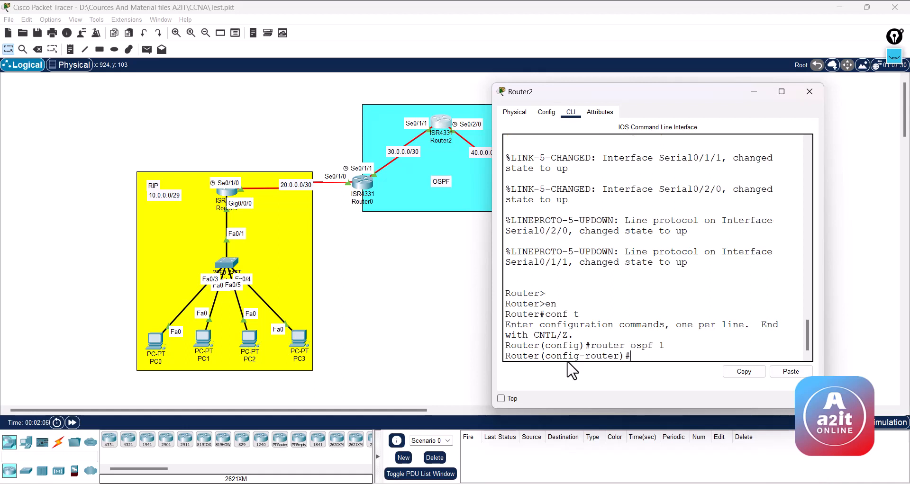
{"action": "type", "text": "net 30.0.0.0 0.0.0.3"}
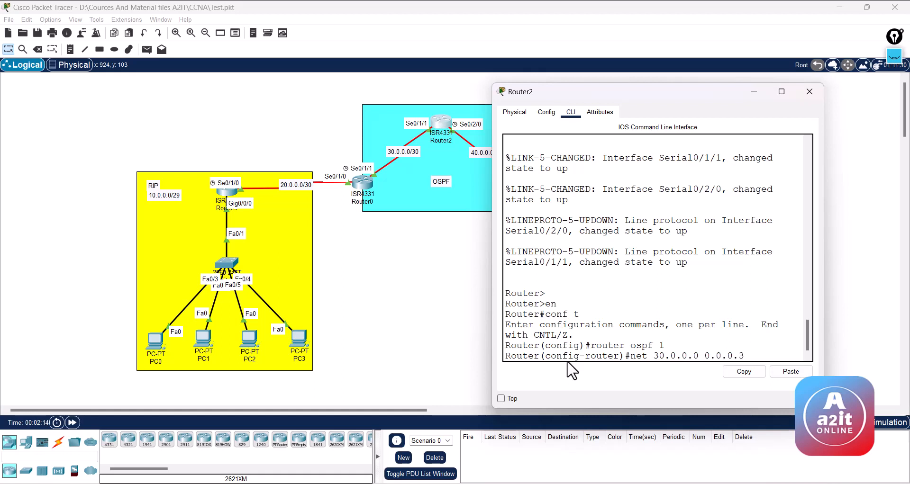
{"action": "type", "text": " area 0"}
{"action": "key", "text": "Return"}
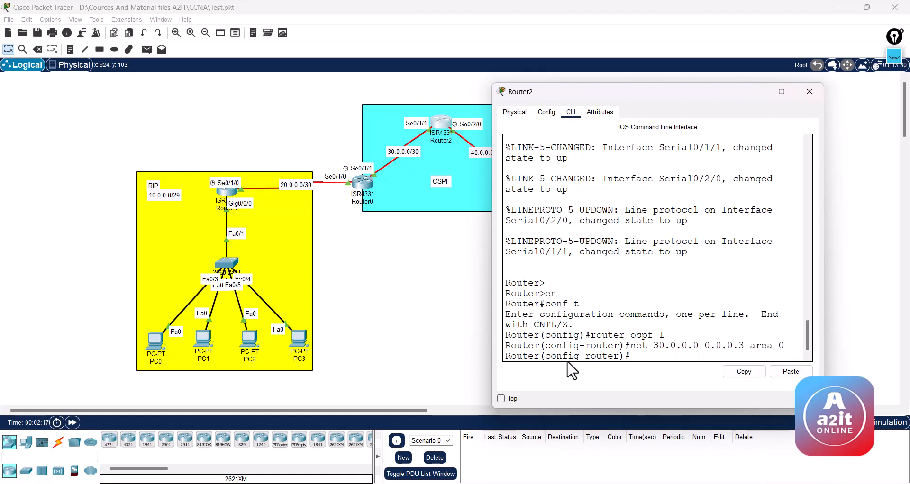
Advertise network 40.0.0.0 with wildcard 0.0.0.3 in OSPF area 0, then exit router configuration and close Router2.
{"action": "key", "text": "Up"}
{"action": "key", "text": "Left"}
{"action": "key", "text": "Left"}
{"action": "key", "text": "Left"}
{"action": "key", "text": "Left"}
{"action": "key", "text": "Left"}
{"action": "key", "text": "BackSpace"}
{"action": "type", "text": "4"}
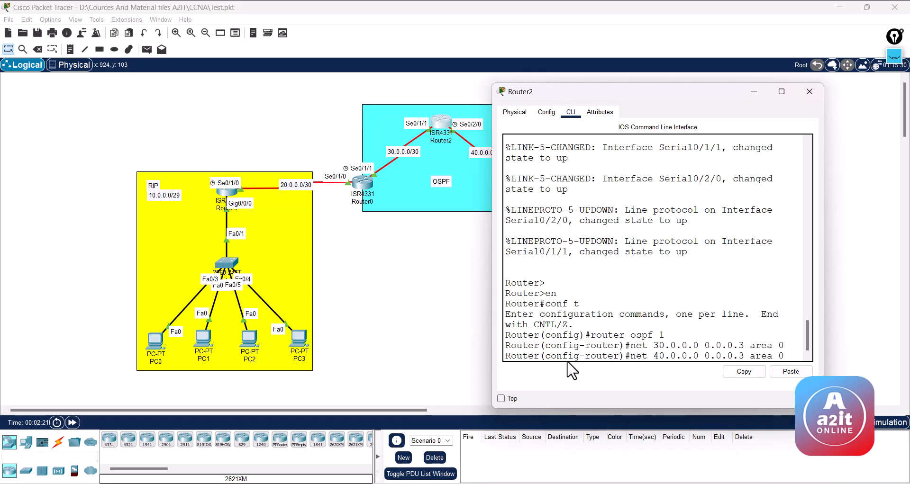
{"action": "key", "text": "Return"}
{"action": "type", "text": "exit"}
{"action": "key", "text": "Return"}
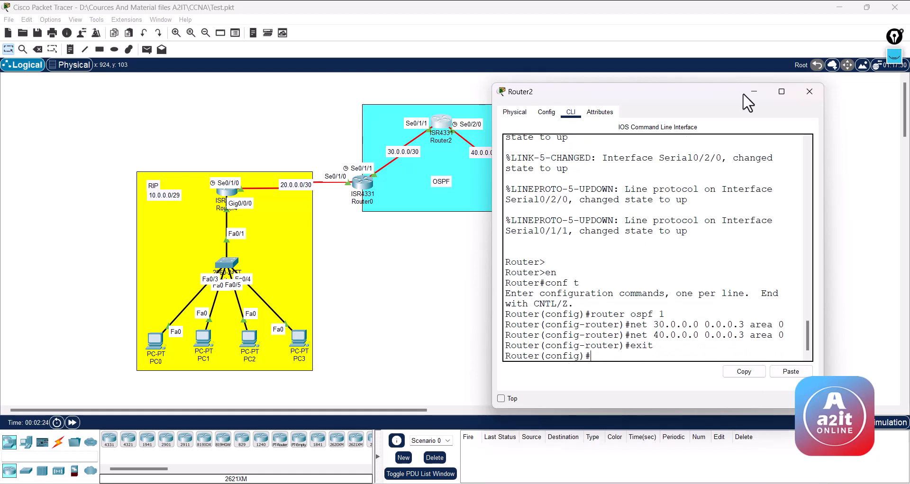
{"action": "left_click", "coordinate": [809, 91]}
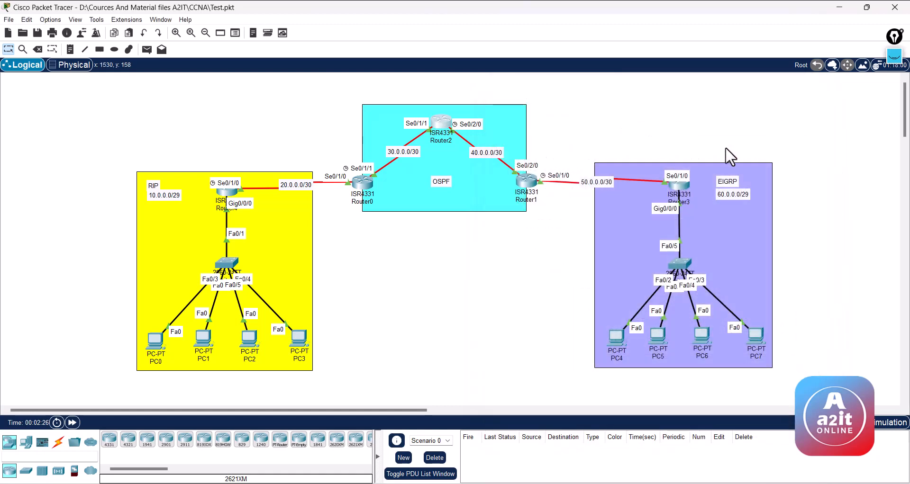
Open the command line of Router3 in the EIGRP area and enter global configuration mode.
{"action": "left_click", "coordinate": [675, 188]}
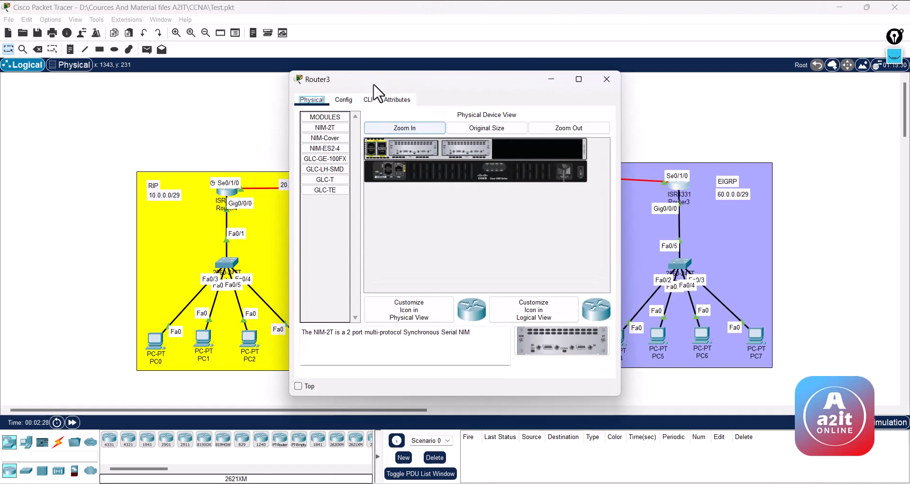
{"action": "left_click", "coordinate": [369, 105]}
{"action": "key", "text": "Return"}
{"action": "type", "text": "en"}
{"action": "key", "text": "Return"}
{"action": "type", "text": "conf t"}
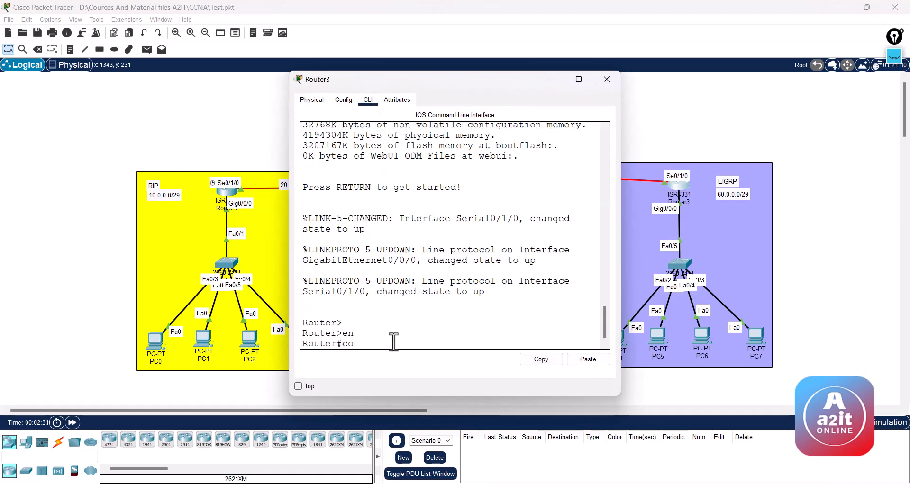
{"action": "key", "text": "Return"}
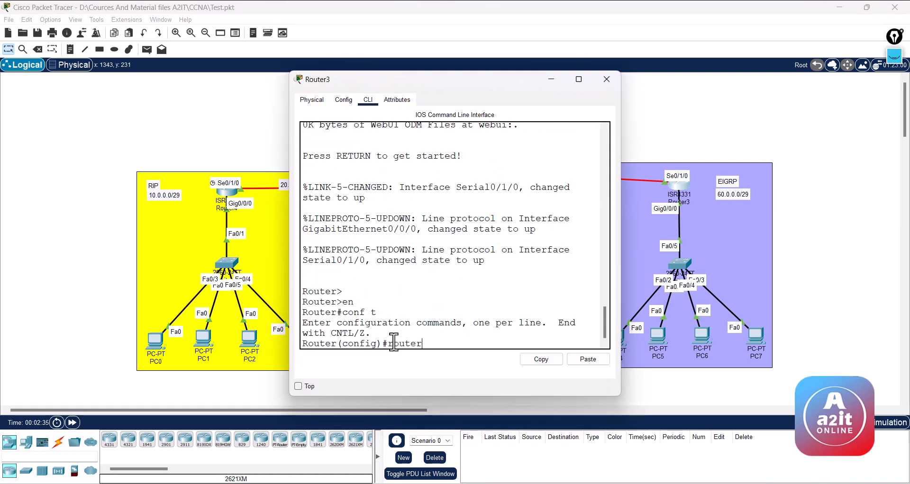
Start EIGRP 1 on Router3 and advertise networks 60.0.0.0 with wildcard 0.0.0.7 and 50.0.0.0 with wildcard 0.0.0.3.
{"action": "key", "text": "Return"}
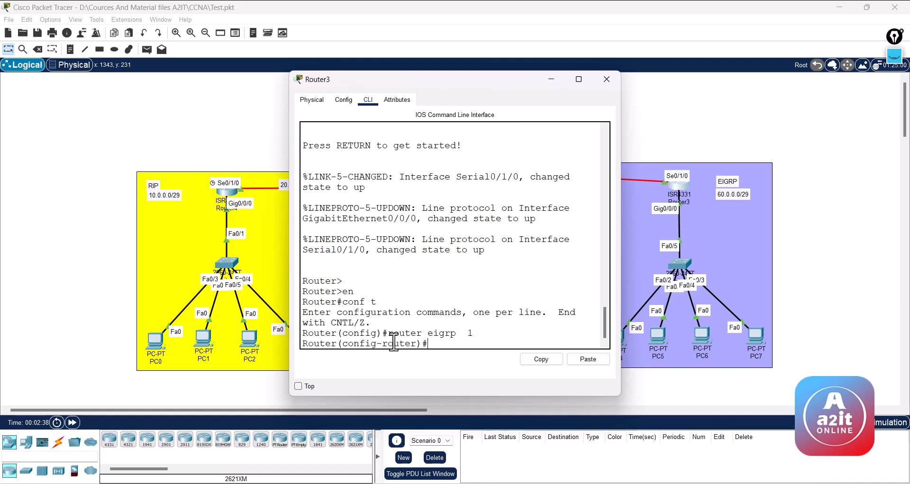
{"action": "type", "text": "net 60.0.0.0 0.0.0.7"}
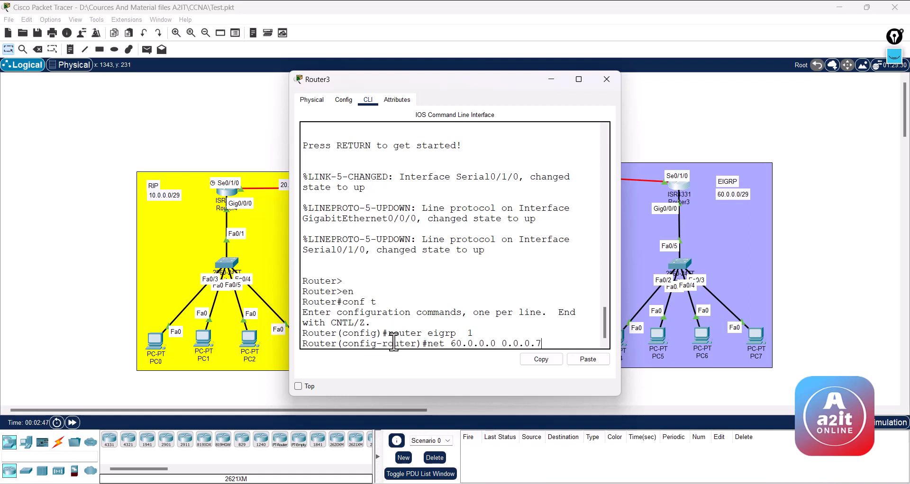
{"action": "key", "text": "Return"}
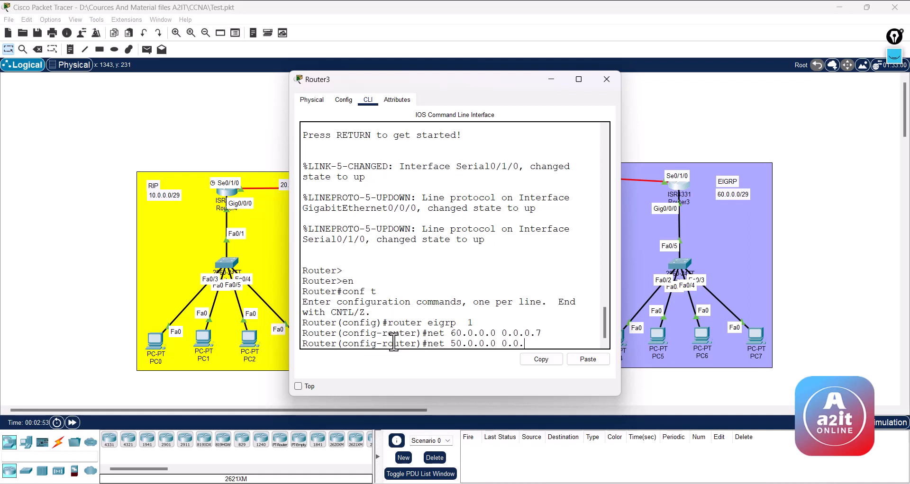
{"action": "type", "text": "net 50.0.0.0 0.0.0.3"}
{"action": "key", "text": "Return"}
Disable EIGRP automatic summarization on Router3, exit router configuration and close the router's window.
{"action": "type", "text": "no auto"}
{"action": "key", "text": "Tab"}
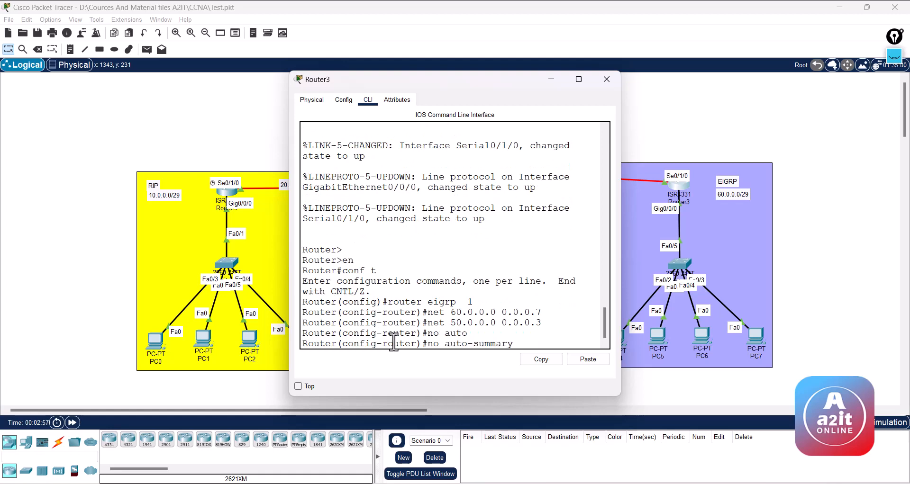
{"action": "key", "text": "Return"}
{"action": "type", "text": "exit"}
{"action": "key", "text": "Return"}
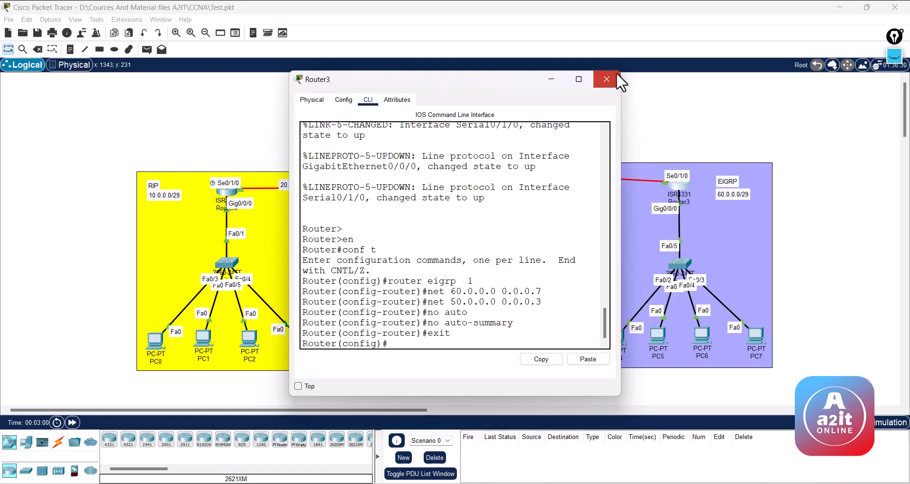
{"action": "left_click", "coordinate": [606, 79]}
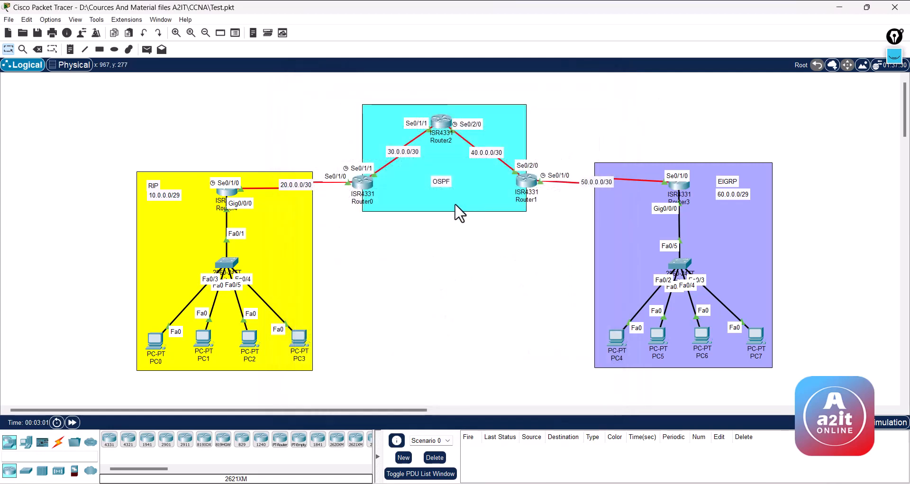
{"action": "left_click_drag", "start_coordinate": [349, 232], "coordinate": [368, 172]}
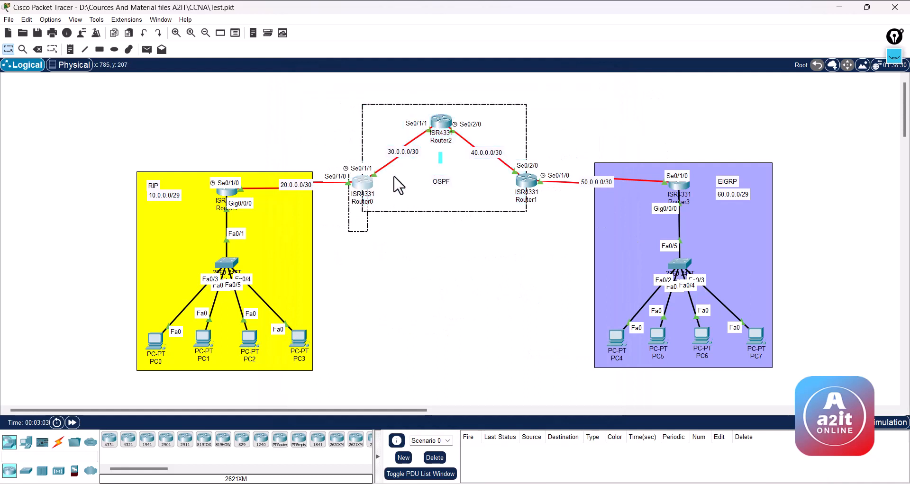
{"action": "left_click_drag", "start_coordinate": [551, 231], "coordinate": [511, 187]}
{"action": "left_click", "coordinate": [515, 273]}
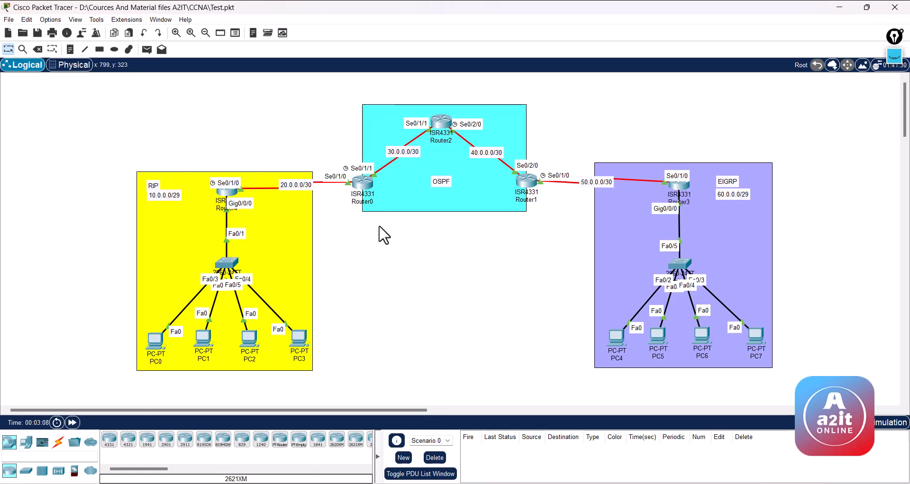
Open the command line of Router0 between the RIP and OSPF areas and enter global configuration mode.
{"action": "left_click", "coordinate": [364, 189]}
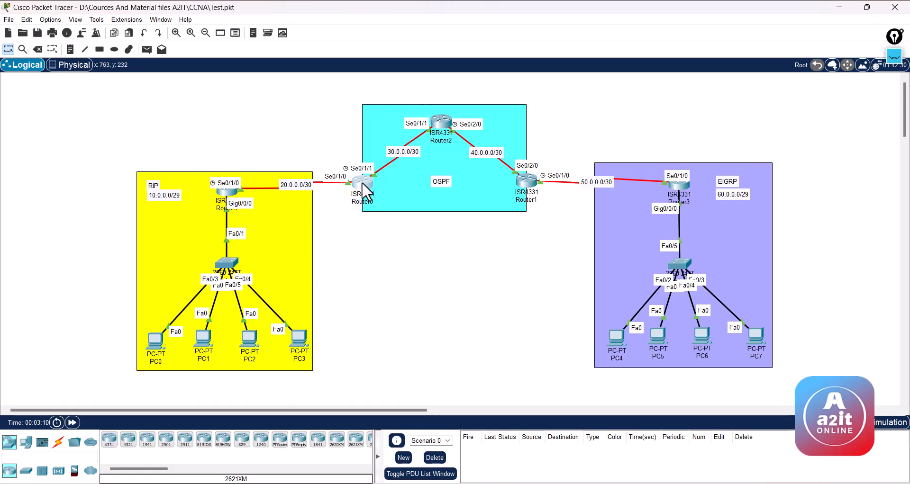
{"action": "left_click_drag", "start_coordinate": [394, 81], "coordinate": [642, 63]}
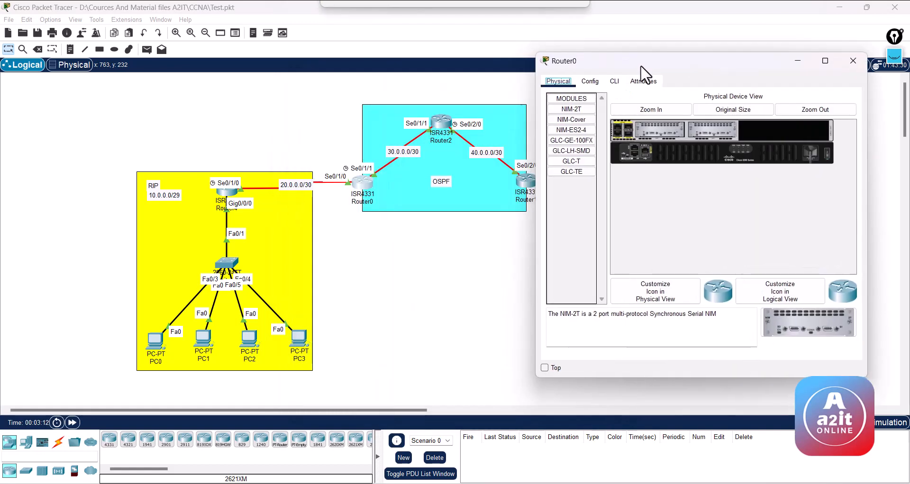
{"action": "left_click", "coordinate": [615, 82]}
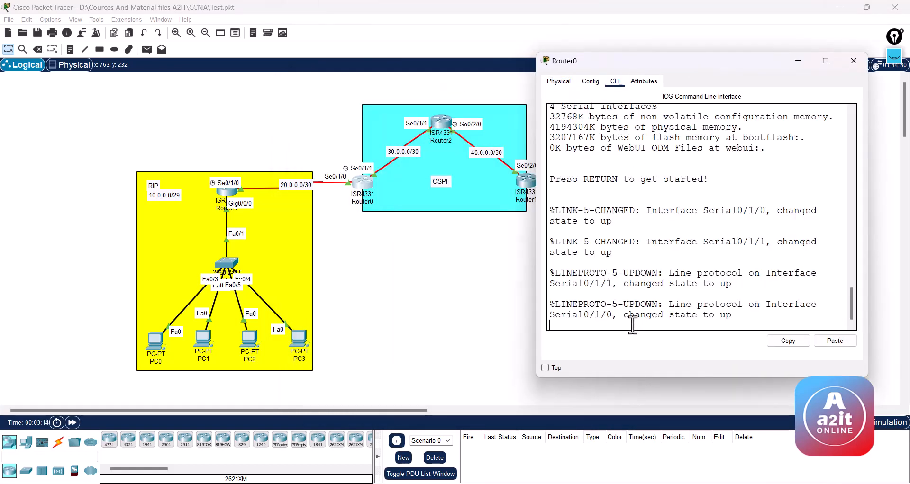
{"action": "key", "text": "Return"}
{"action": "key", "text": "Return"}
{"action": "type", "text": "en"}
{"action": "key", "text": "Return"}
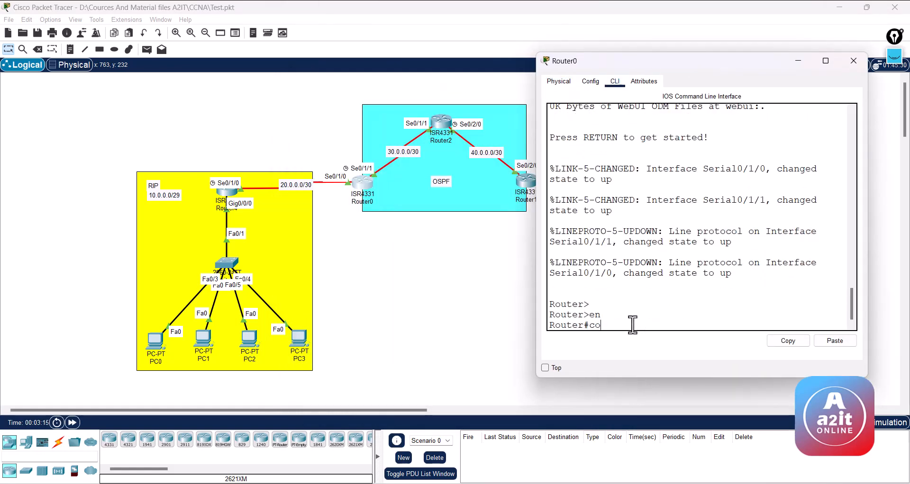
{"action": "type", "text": "conf t"}
{"action": "key", "text": "Return"}
{"action": "key", "text": "Return"}
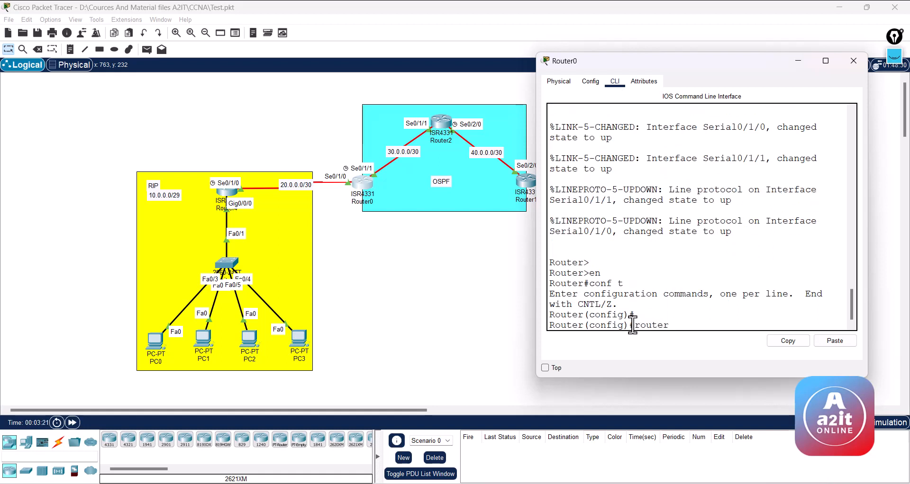
Start RIP on Router0, advertise network 20.0.0.0 and set the protocol to version 2.
{"action": "key", "text": "Return"}
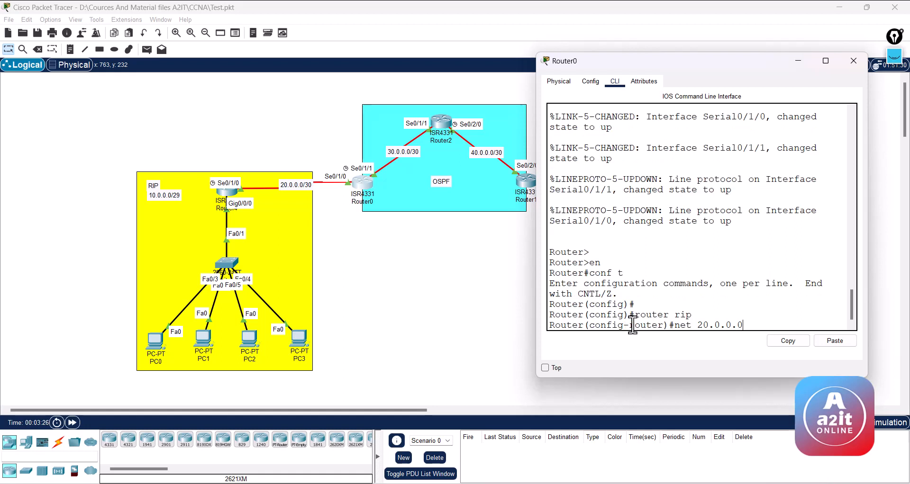
{"action": "type", "text": "net 20.0.0.0"}
{"action": "key", "text": "Return"}
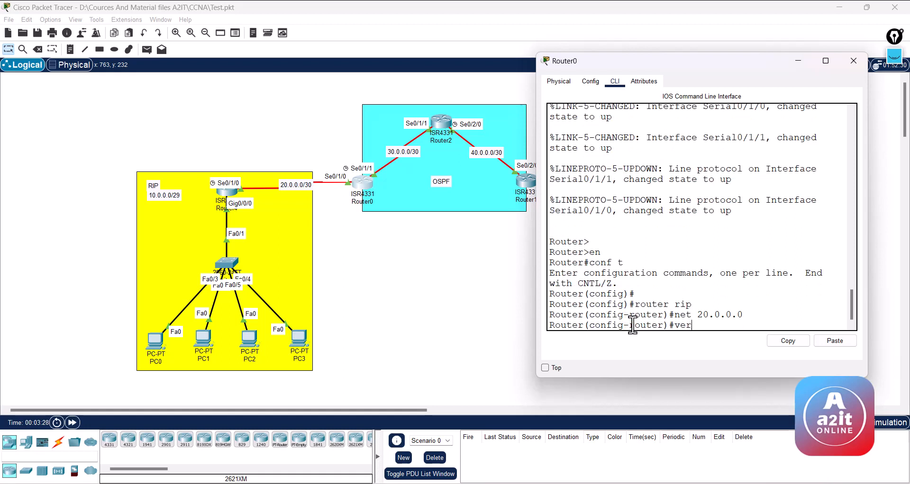
{"action": "type", "text": "ver 2"}
{"action": "key", "text": "Return"}
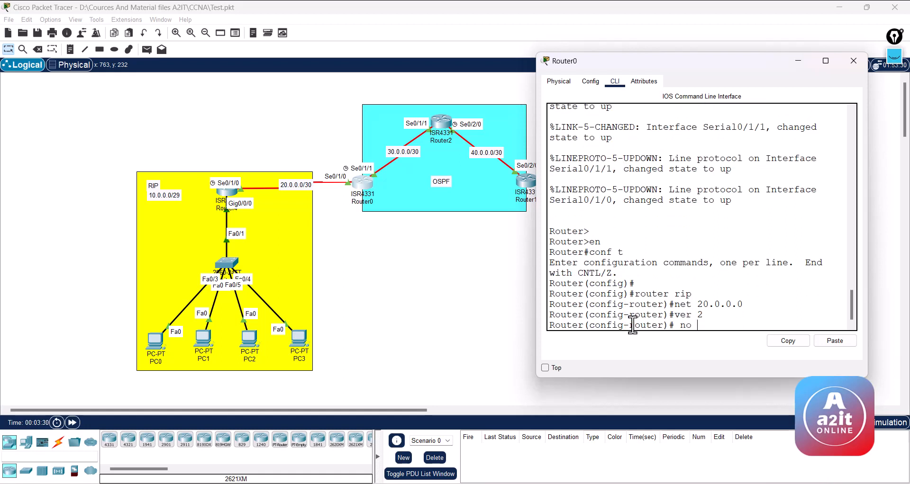
Disable RIP automatic summarization on Router0 and exit router configuration.
{"action": "type", "text": "no auto"}
{"action": "key", "text": "Tab"}
{"action": "key", "text": "Return"}
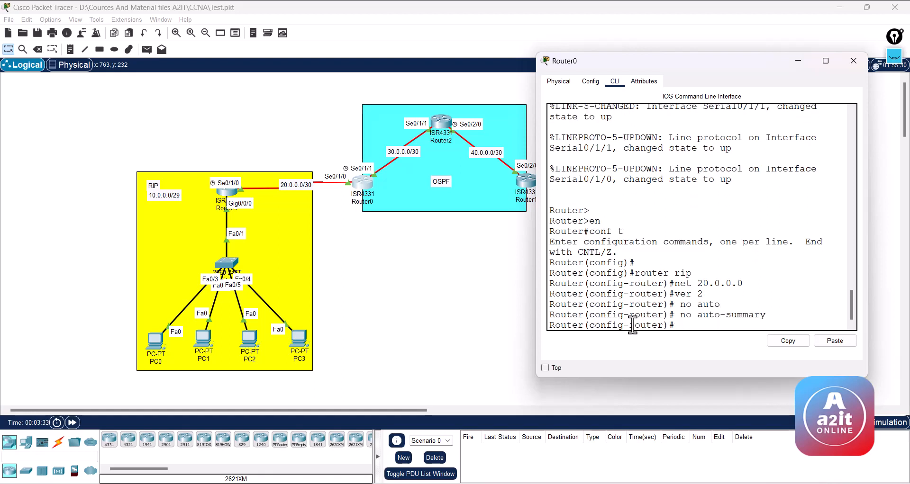
{"action": "type", "text": "exit"}
{"action": "key", "text": "Return"}
{"action": "key", "text": "Return"}
{"action": "key", "text": "Return"}
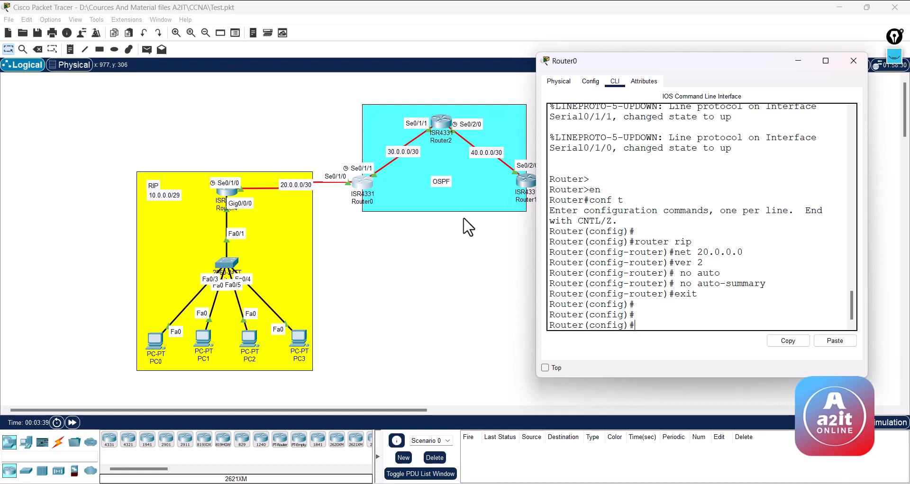
Advertise network 30.0.0.0 with wildcard 0.0.0.3 in area 0 of OSPF 1 on Router0, then exit router configuration and close its window.
{"action": "type", "text": "routet"}
{"action": "type", "text": " ospf 1"}
{"action": "key", "text": "Return"}
{"action": "type", "text": "net 30.0.0.0 0.0.0.3"}
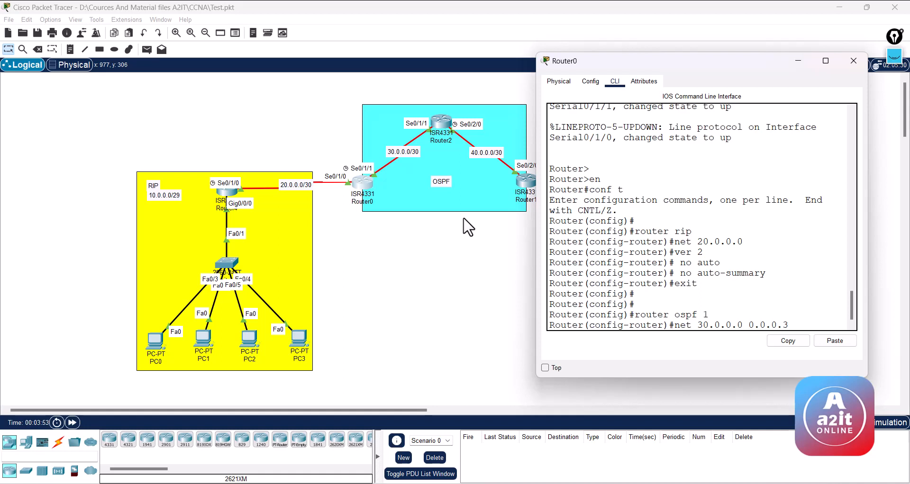
{"action": "type", "text": "0"}
{"action": "key", "text": "Return"}
{"action": "type", "text": "ex"}
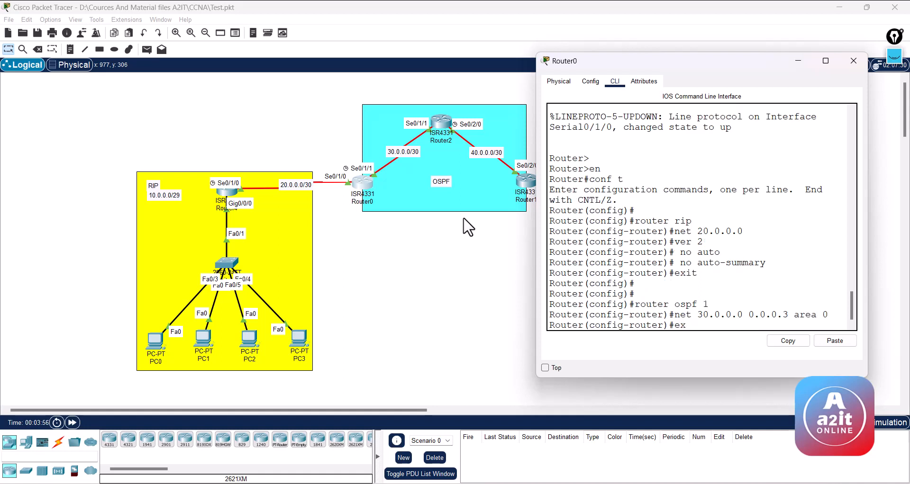
{"action": "type", "text": "it"}
{"action": "key", "text": "Return"}
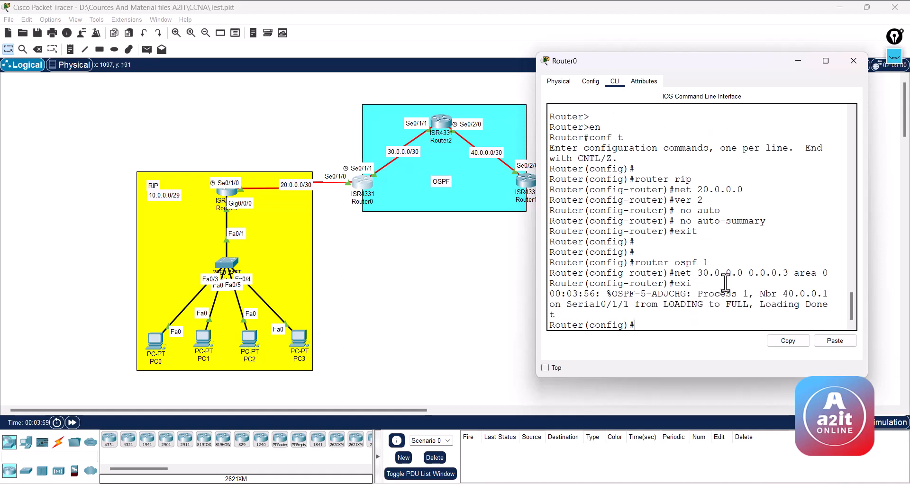
{"action": "left_click", "coordinate": [851, 62]}
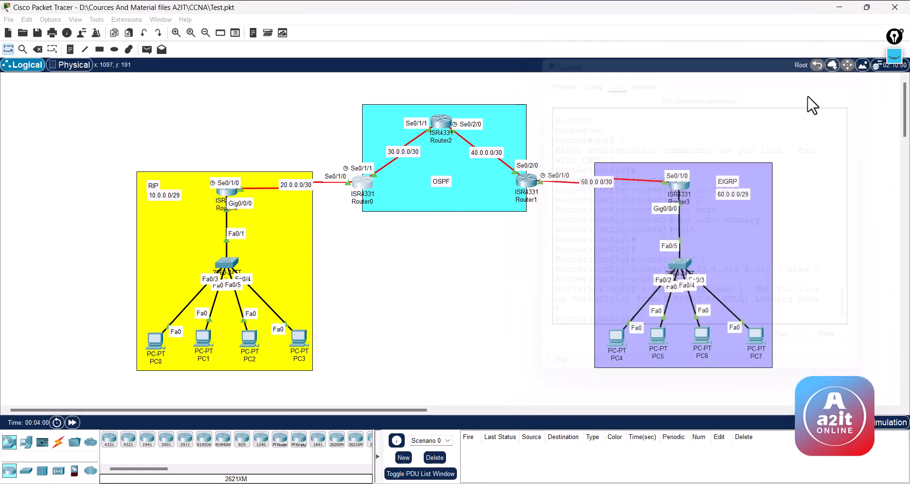
Open the command line of Router1 between the OSPF and EIGRP areas and enter global configuration mode.
{"action": "left_click", "coordinate": [529, 183]}
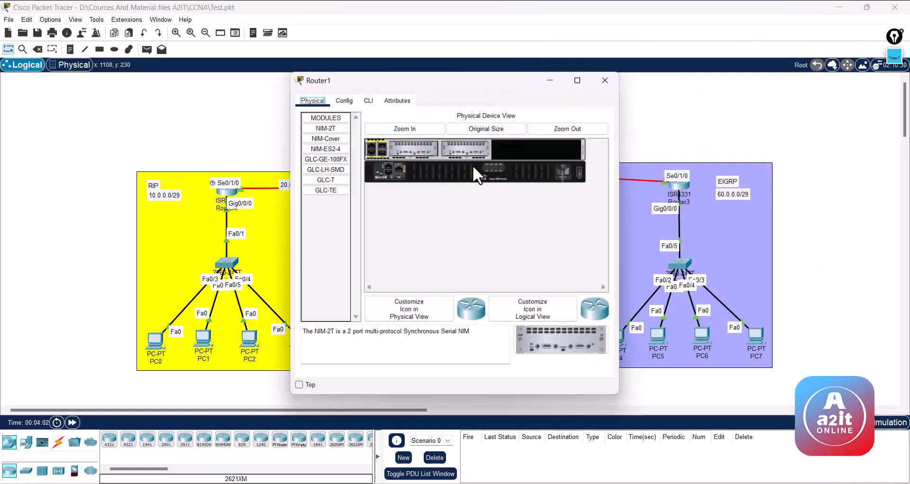
{"action": "left_click_drag", "start_coordinate": [443, 84], "coordinate": [233, 75]}
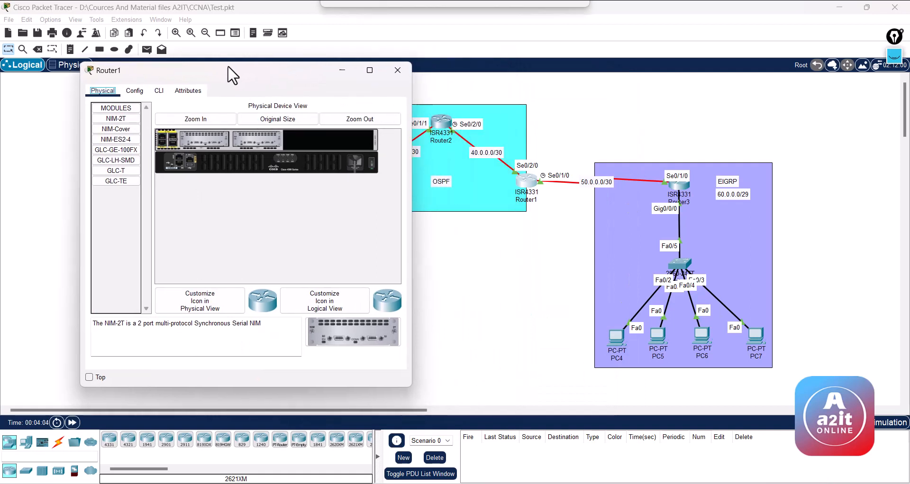
{"action": "left_click", "coordinate": [158, 90]}
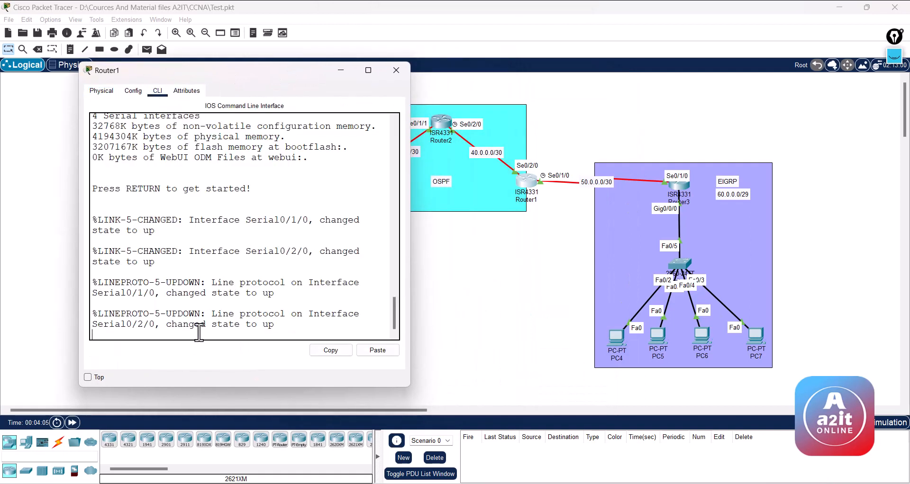
{"action": "key", "text": "Return"}
{"action": "key", "text": "Return"}
{"action": "type", "text": "en"}
{"action": "key", "text": "Return"}
{"action": "type", "text": "conf"}
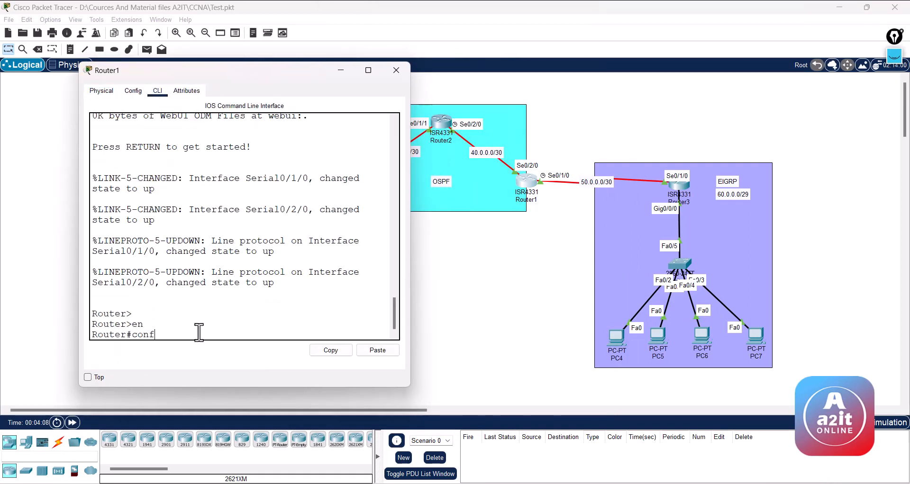
{"action": "type", "text": " t"}
{"action": "key", "text": "Return"}
{"action": "key", "text": "Return"}
Start OSPF 1 on Router1, advertise network 40.0.0.0 with wildcard 0.0.0.3 in area 0, and exit router configuration.
{"action": "type", "text": "router "}
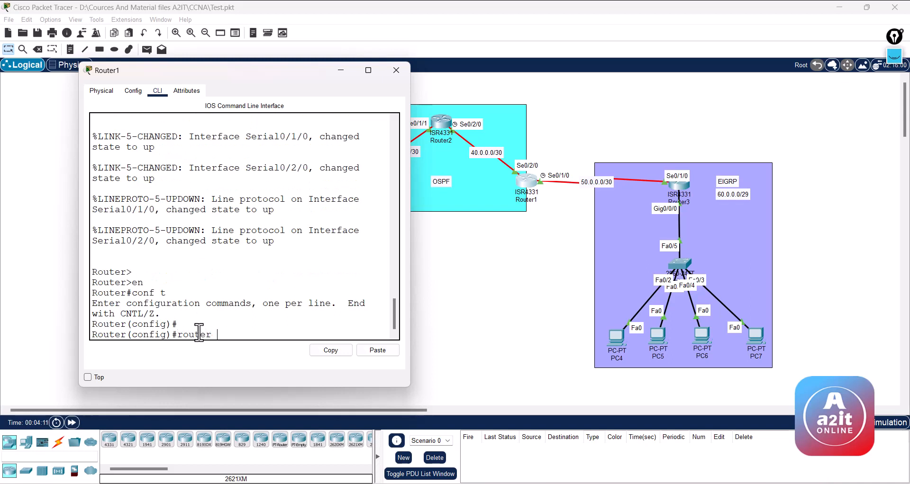
{"action": "type", "text": "ospf 1"}
{"action": "key", "text": "Return"}
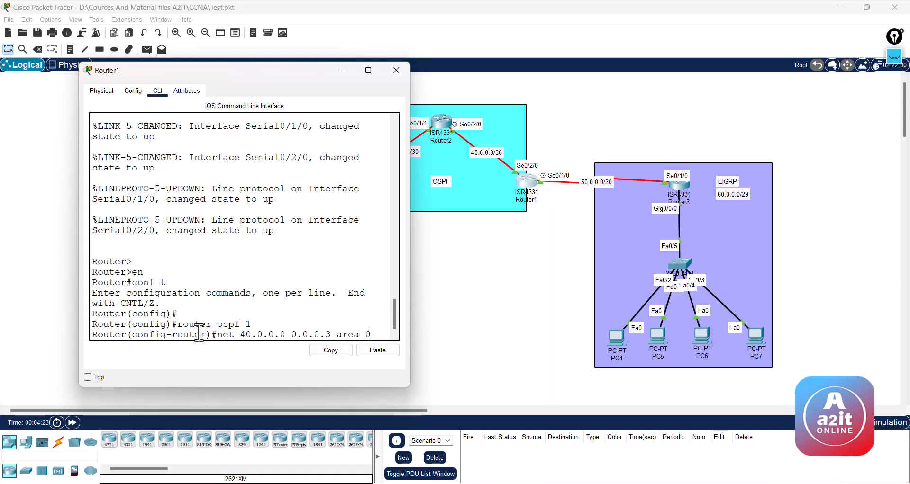
{"action": "key", "text": "Return"}
{"action": "type", "text": "exit"}
{"action": "key", "text": "Return"}
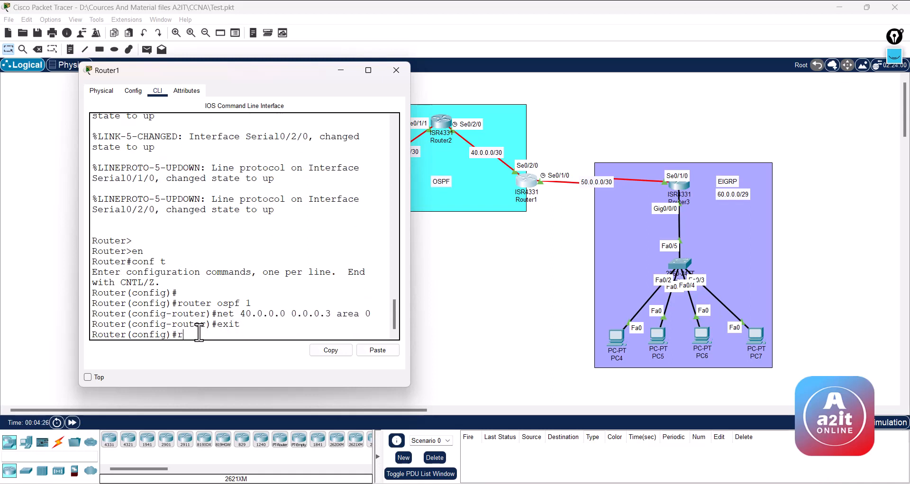
Start EIGRP 1 on Router1 and advertise network 50.0.0.0 with wildcard 0.0.0.3.
{"action": "type", "text": "router eigrp 1"}
{"action": "key", "text": "Return"}
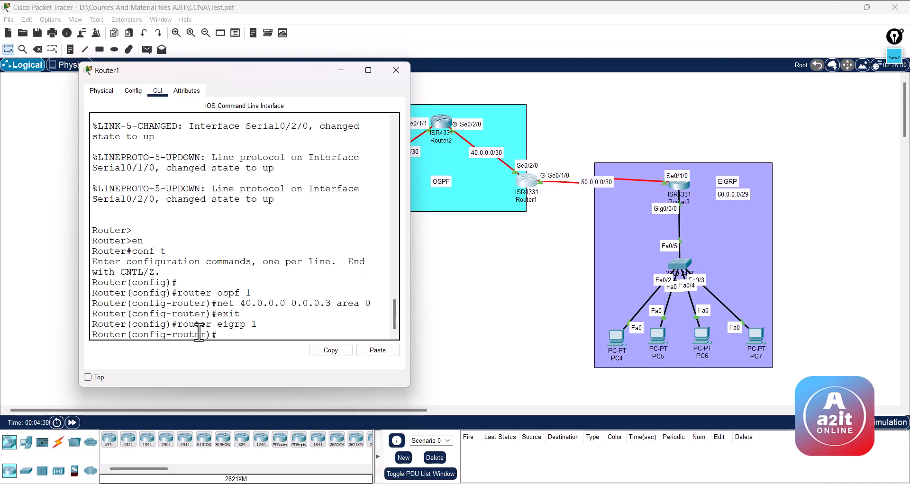
{"action": "type", "text": "net 50.0.0.0"}
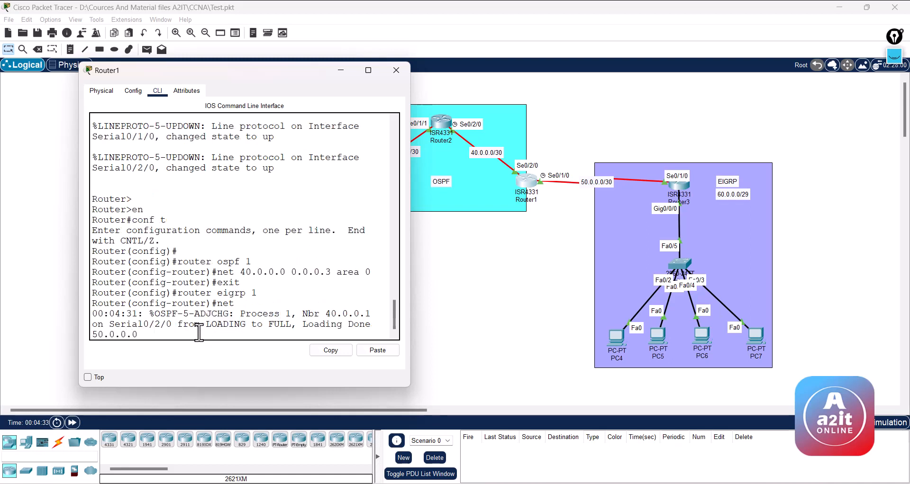
{"action": "type", "text": " 0.0.0.3"}
{"action": "key", "text": "Return"}
Disable EIGRP automatic summarization on Router1 and exit router configuration.
{"action": "type", "text": "no auto-summary"}
{"action": "key", "text": "Return"}
{"action": "key", "text": "Return"}
{"action": "key", "text": "Return"}
{"action": "key", "text": "Return"}
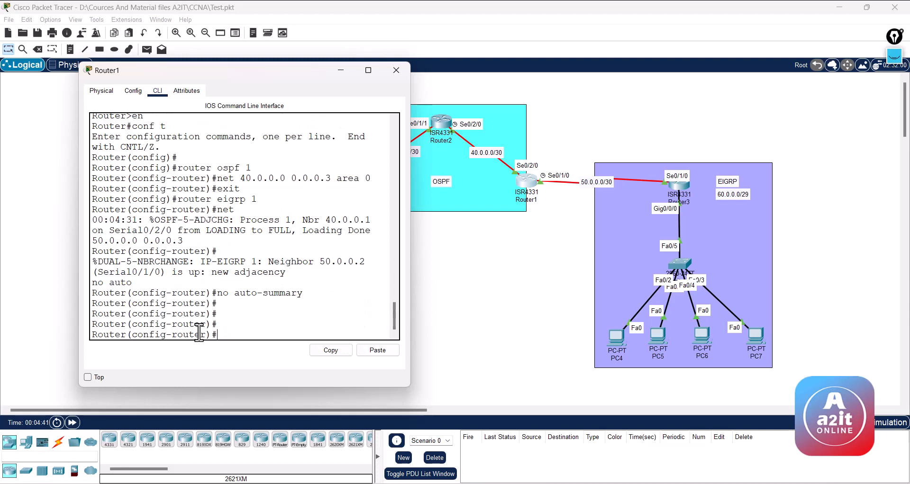
{"action": "type", "text": "exit"}
{"action": "key", "text": "Return"}
{"action": "key", "text": "Return"}
{"action": "key", "text": "Return"}
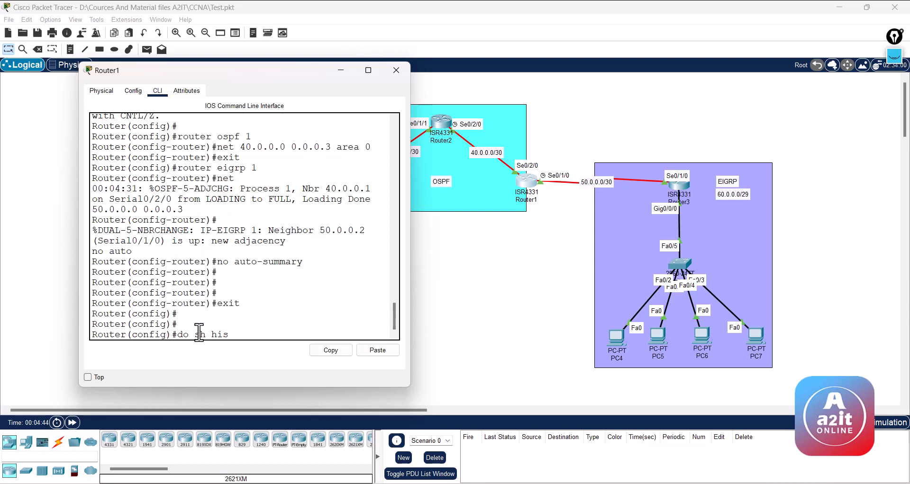
Display Router1's command history to review the entered routing commands, then close the router's window.
{"action": "type", "text": "do sh his"}
{"action": "key", "text": "Return"}
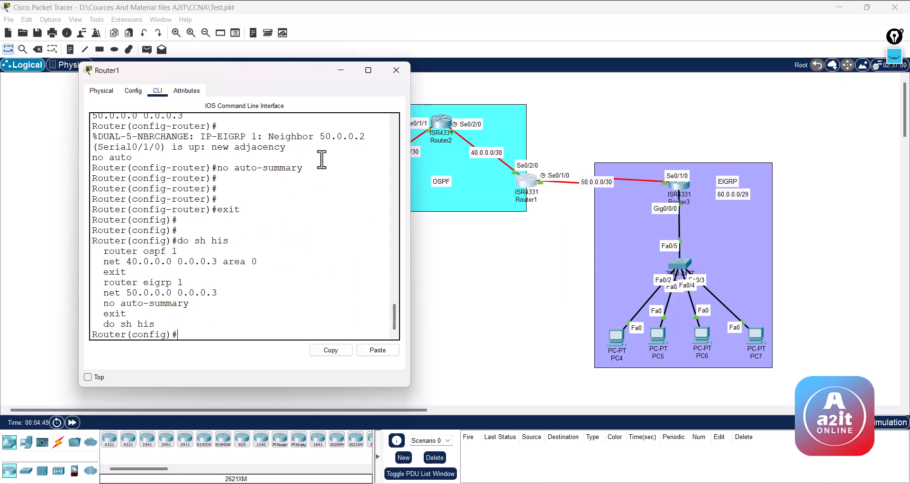
{"action": "left_click", "coordinate": [396, 70]}
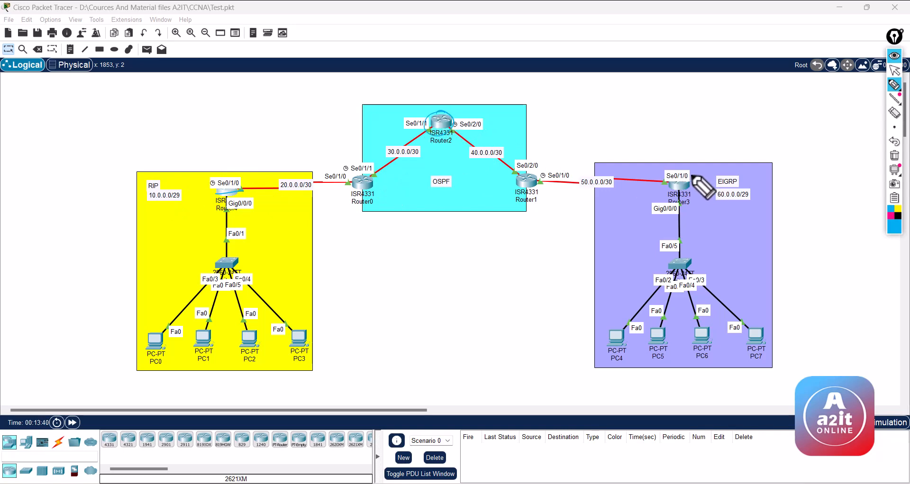
{"action": "mouse_move", "coordinate": [691, 176]}
{"action": "left_mouse_down"}
{"action": "mouse_move", "coordinate": [680, 191]}
{"action": "mouse_move", "coordinate": [667, 183]}
{"action": "left_mouse_up"}
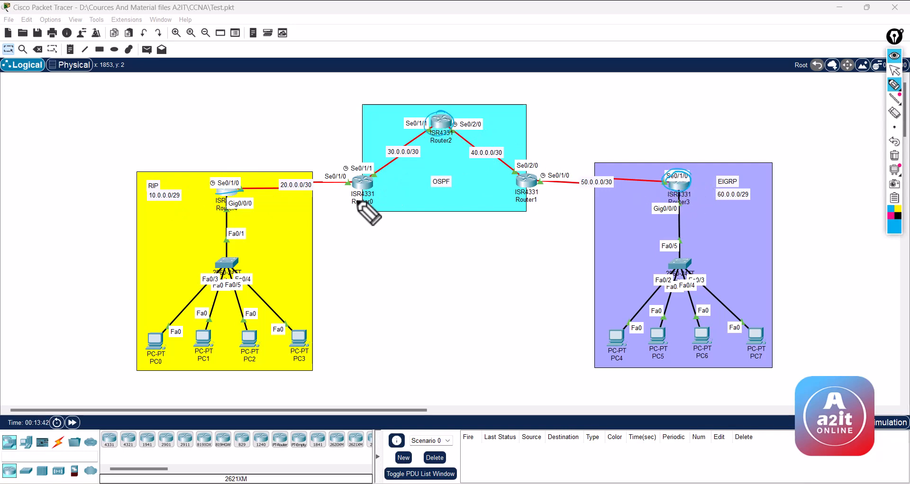
{"action": "left_click_drag", "start_coordinate": [350, 208], "coordinate": [374, 205]}
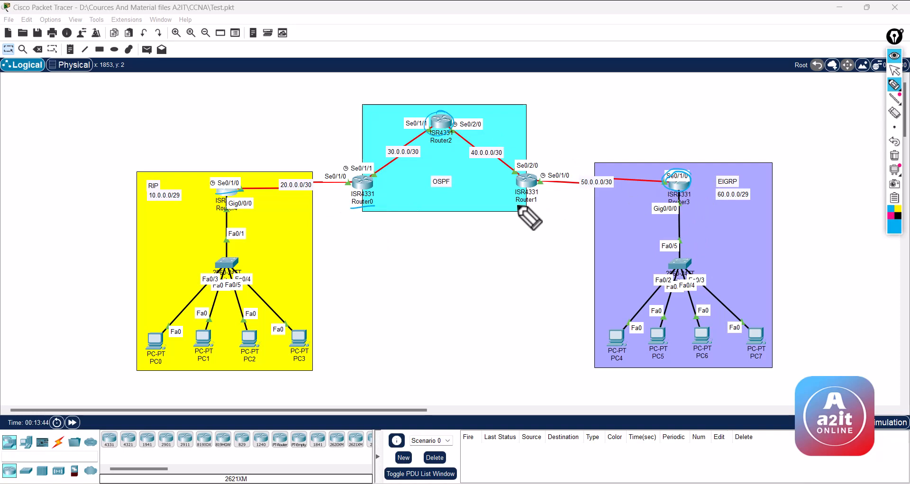
{"action": "left_click_drag", "start_coordinate": [514, 204], "coordinate": [539, 202]}
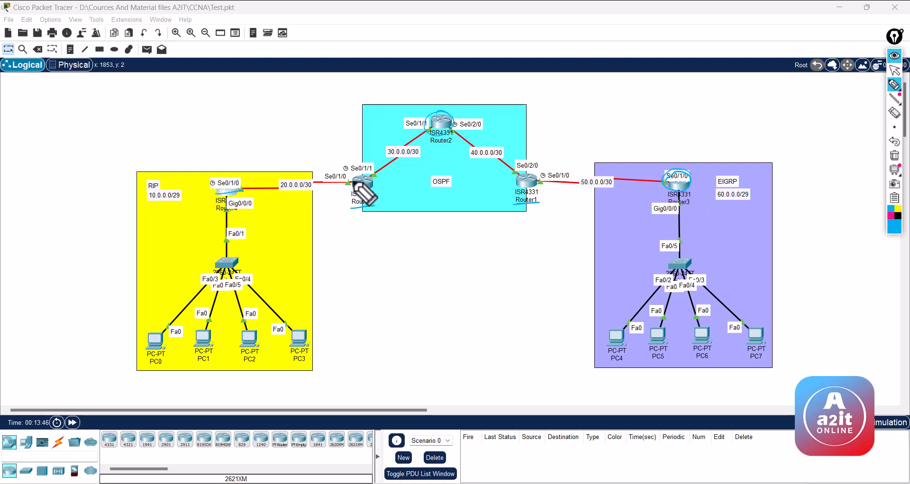
{"action": "left_click_drag", "start_coordinate": [541, 178], "coordinate": [556, 162]}
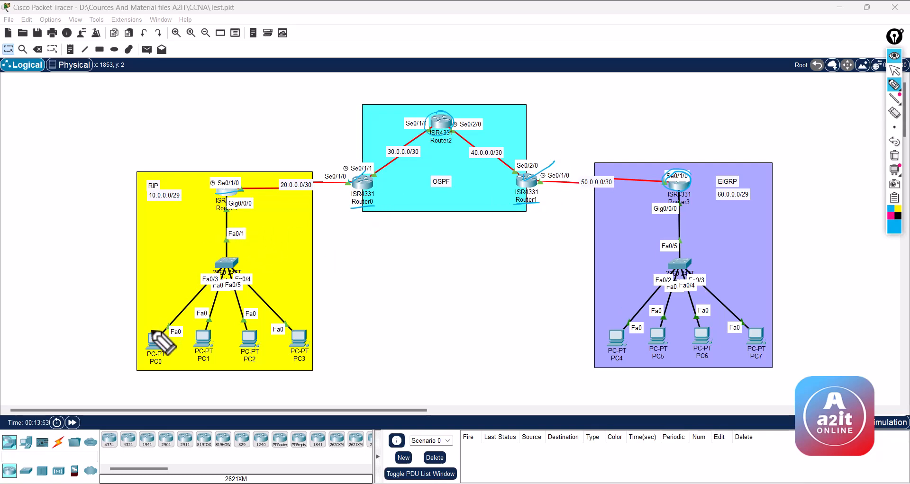
{"action": "mouse_move", "coordinate": [162, 325]}
{"action": "left_mouse_down"}
{"action": "mouse_move", "coordinate": [150, 325]}
{"action": "mouse_move", "coordinate": [142, 354]}
{"action": "mouse_move", "coordinate": [168, 338]}
{"action": "mouse_move", "coordinate": [160, 326]}
{"action": "left_mouse_up"}
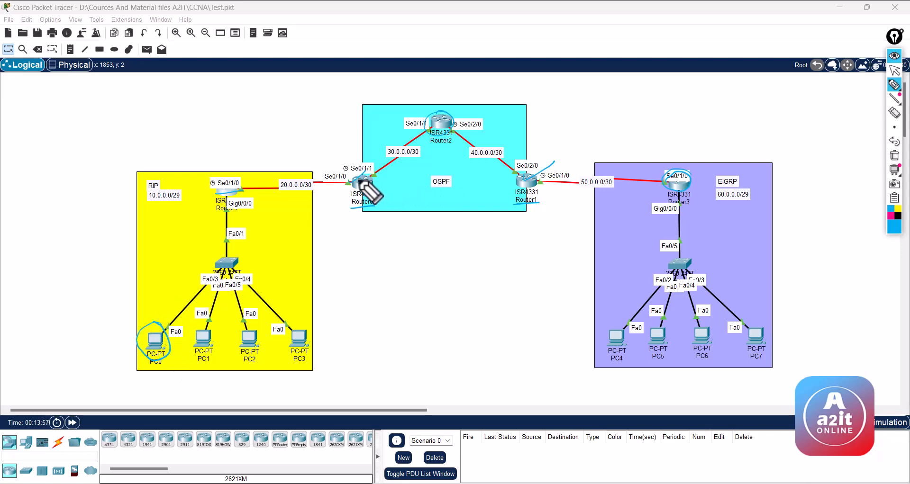
{"action": "mouse_move", "coordinate": [361, 186]}
{"action": "left_mouse_down"}
{"action": "mouse_move", "coordinate": [366, 205]}
{"action": "mouse_move", "coordinate": [357, 162]}
{"action": "mouse_move", "coordinate": [368, 195]}
{"action": "left_mouse_up"}
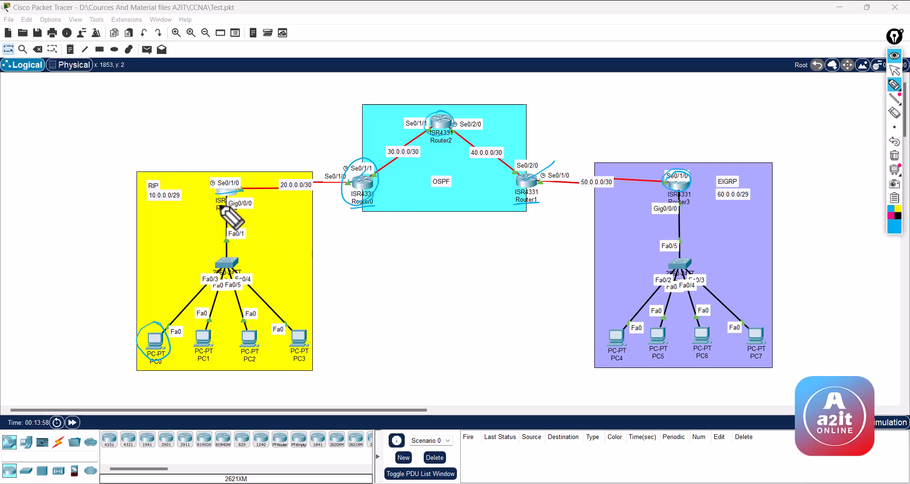
Handwrite the notes Hop counts, cost, Redistribution, RIP and OSPF below the OSPF area, linking both metrics to RIP with arrows.
{"action": "left_click_drag", "start_coordinate": [157, 181], "coordinate": [169, 176]}
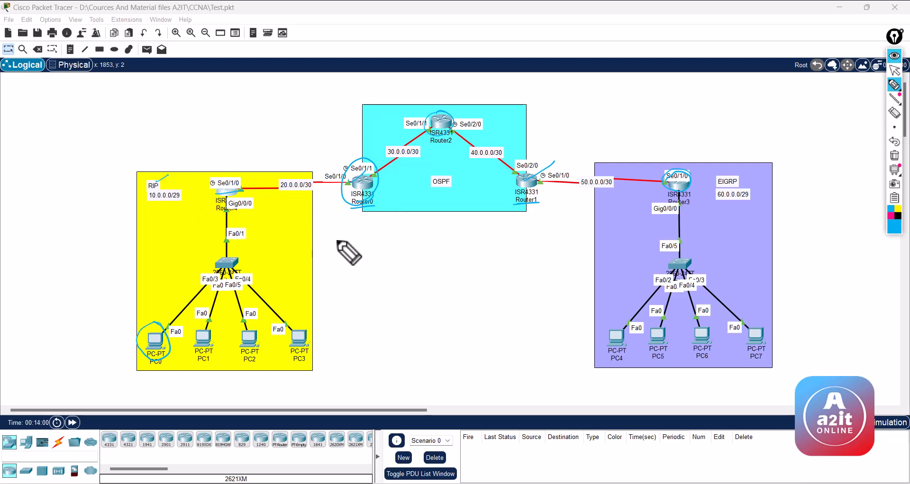
{"action": "left_click_drag", "start_coordinate": [336, 240], "coordinate": [334, 256]}
{"action": "left_click_drag", "start_coordinate": [344, 243], "coordinate": [343, 255]}
{"action": "left_click_drag", "start_coordinate": [348, 247], "coordinate": [407, 251]}
{"action": "mouse_move", "coordinate": [427, 189]}
{"action": "left_mouse_down"}
{"action": "mouse_move", "coordinate": [455, 184]}
{"action": "mouse_move", "coordinate": [429, 187]}
{"action": "left_mouse_up"}
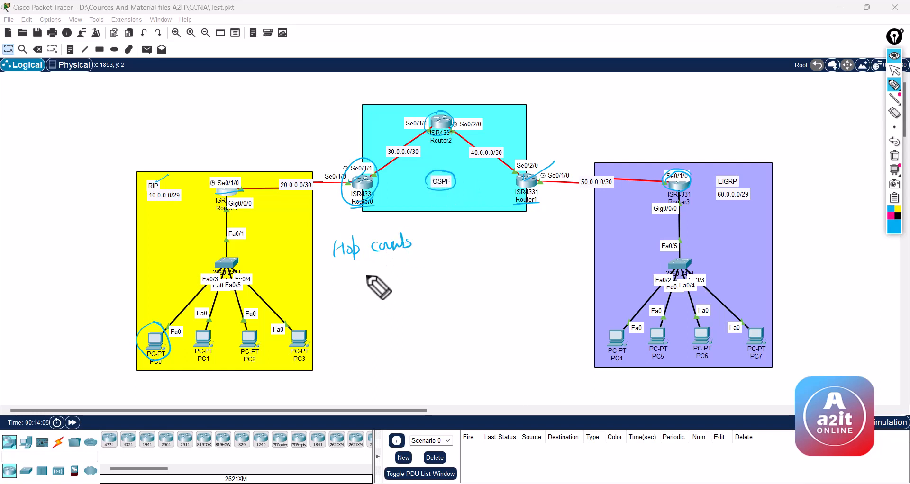
{"action": "mouse_move", "coordinate": [353, 272]}
{"action": "left_mouse_down"}
{"action": "mouse_move", "coordinate": [348, 280]}
{"action": "mouse_move", "coordinate": [366, 277]}
{"action": "left_mouse_up"}
{"action": "left_click_drag", "start_coordinate": [361, 271], "coordinate": [368, 270]}
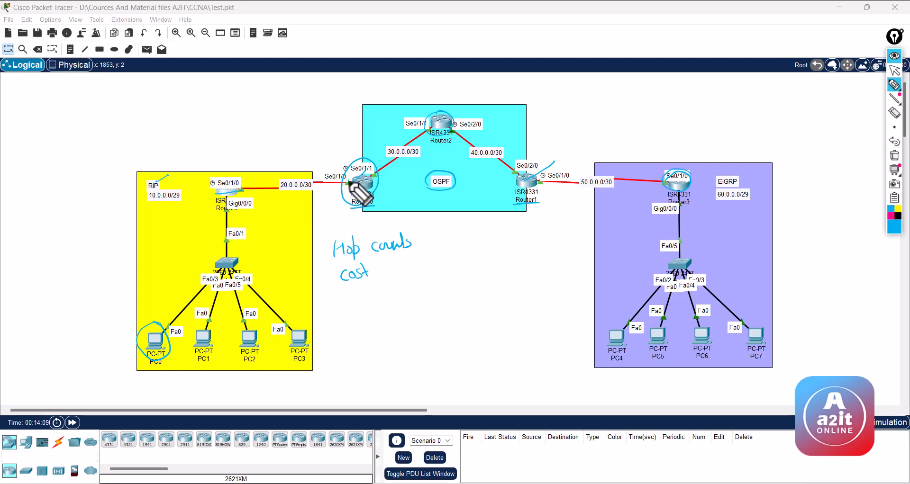
{"action": "left_click_drag", "start_coordinate": [351, 206], "coordinate": [374, 204]}
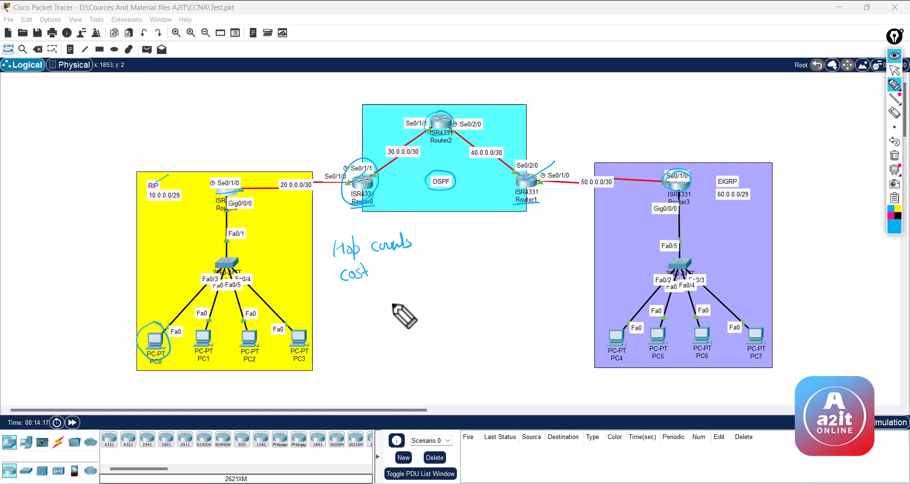
{"action": "left_click_drag", "start_coordinate": [392, 302], "coordinate": [391, 320]}
{"action": "mouse_move", "coordinate": [385, 300]}
{"action": "left_mouse_down"}
{"action": "mouse_move", "coordinate": [439, 310]}
{"action": "mouse_move", "coordinate": [474, 291]}
{"action": "mouse_move", "coordinate": [497, 299]}
{"action": "left_mouse_up"}
{"action": "mouse_move", "coordinate": [450, 227]}
{"action": "left_mouse_down"}
{"action": "mouse_move", "coordinate": [453, 243]}
{"action": "mouse_move", "coordinate": [476, 231]}
{"action": "mouse_move", "coordinate": [421, 243]}
{"action": "left_mouse_up"}
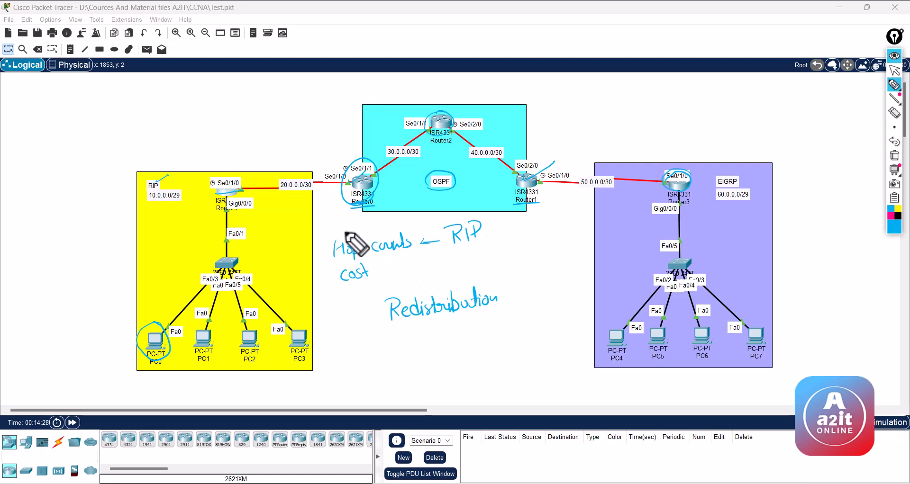
{"action": "left_click_drag", "start_coordinate": [360, 221], "coordinate": [380, 225]}
{"action": "left_click_drag", "start_coordinate": [380, 216], "coordinate": [385, 219]}
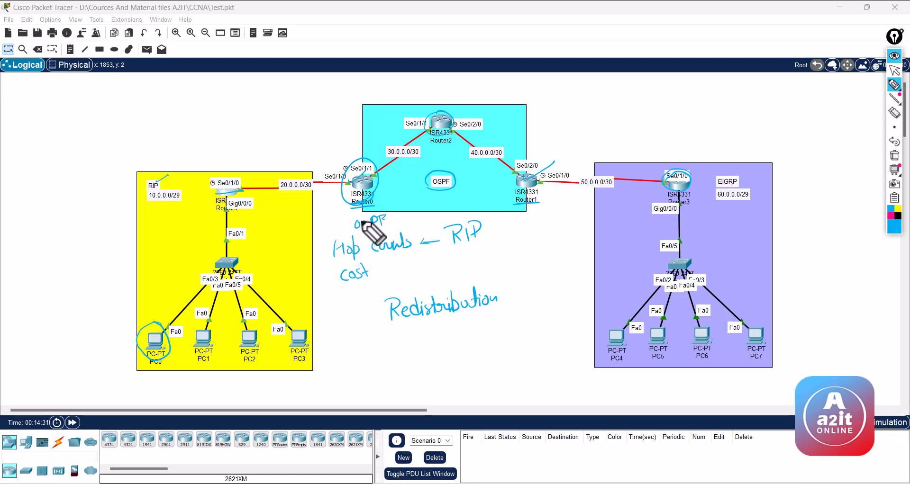
{"action": "left_click_drag", "start_coordinate": [340, 283], "coordinate": [460, 257]}
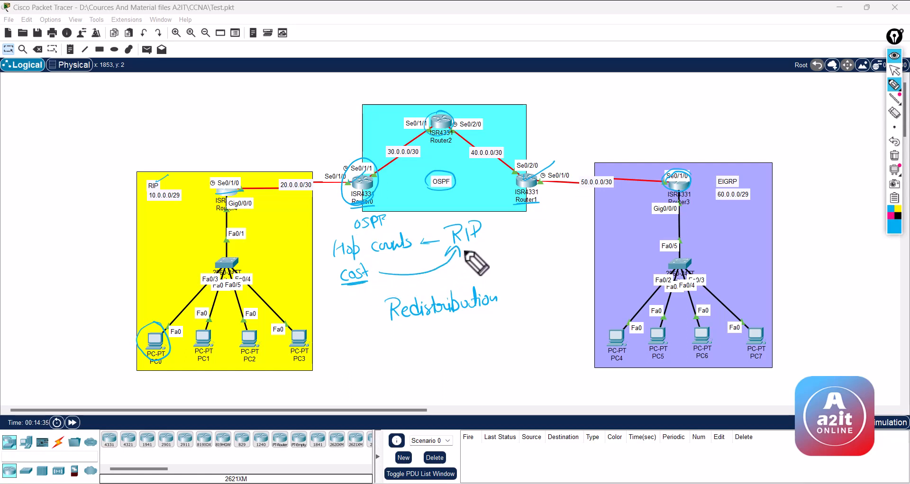
Mark Router1 and draw arrows between the OSPF and EIGRP areas, and clear all ink annotations from the topology.
{"action": "mouse_move", "coordinate": [542, 191]}
{"action": "left_mouse_down"}
{"action": "mouse_move", "coordinate": [539, 171]}
{"action": "mouse_move", "coordinate": [516, 190]}
{"action": "mouse_move", "coordinate": [540, 174]}
{"action": "left_mouse_up"}
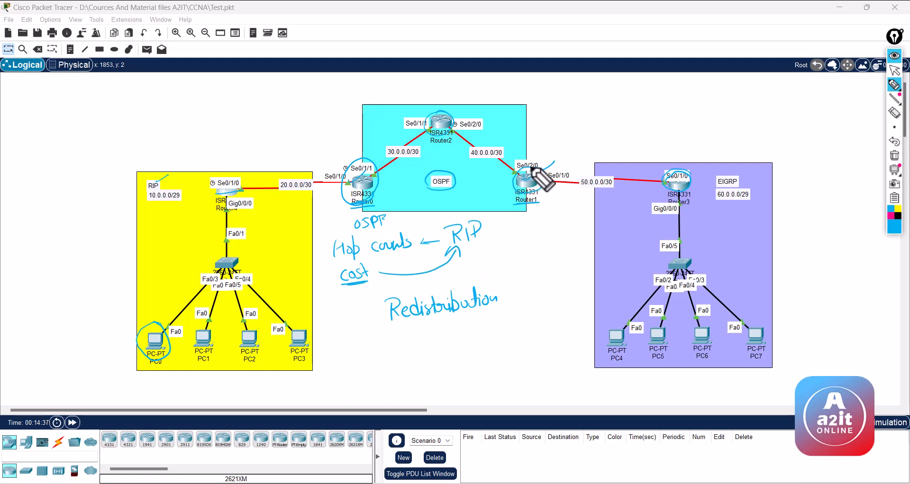
{"action": "left_click_drag", "start_coordinate": [421, 176], "coordinate": [452, 164]}
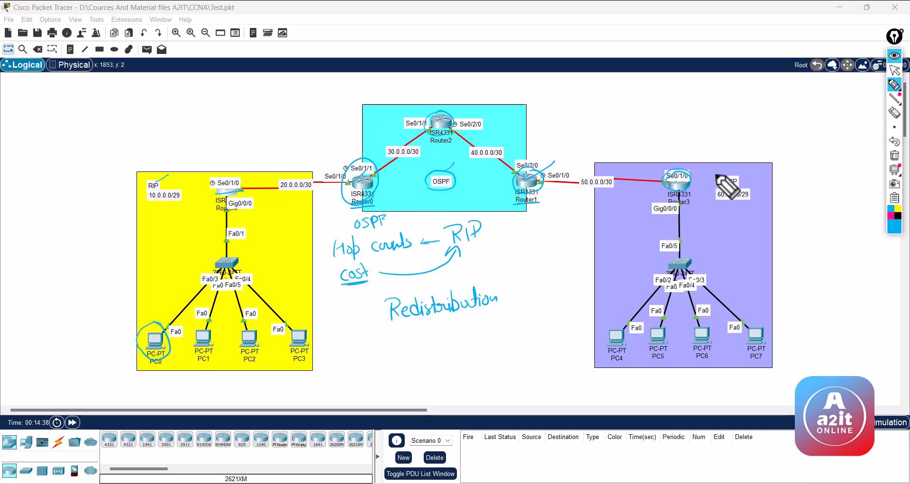
{"action": "left_click_drag", "start_coordinate": [729, 173], "coordinate": [705, 171]}
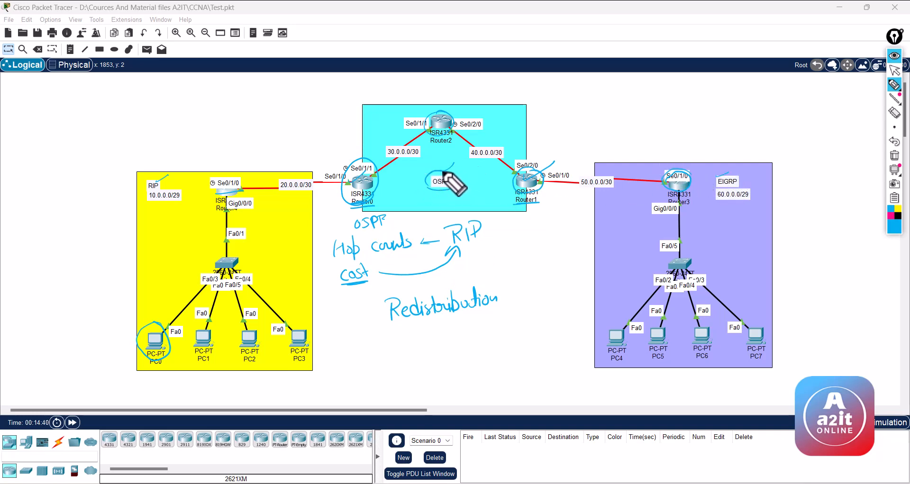
{"action": "mouse_move", "coordinate": [442, 172]}
{"action": "left_mouse_down"}
{"action": "mouse_move", "coordinate": [484, 147]}
{"action": "mouse_move", "coordinate": [613, 144]}
{"action": "mouse_move", "coordinate": [695, 169]}
{"action": "mouse_move", "coordinate": [715, 166]}
{"action": "mouse_move", "coordinate": [609, 124]}
{"action": "mouse_move", "coordinate": [469, 173]}
{"action": "left_mouse_up"}
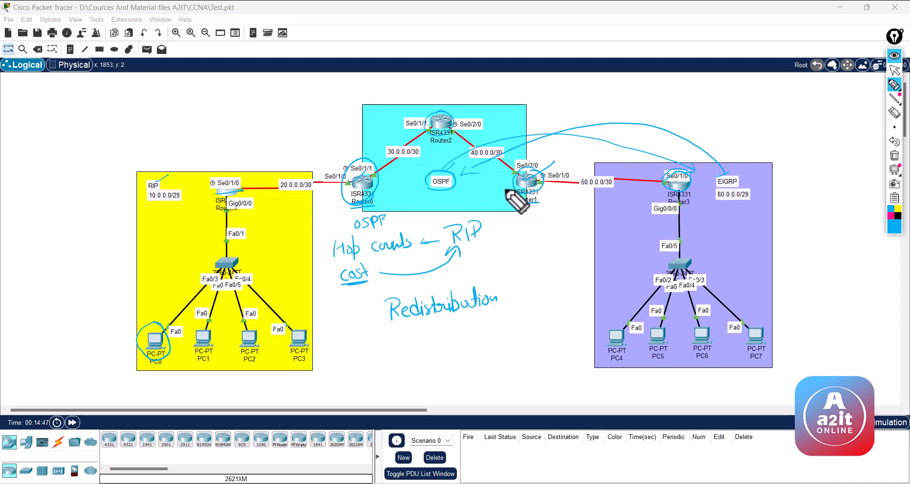
{"action": "left_click", "coordinate": [895, 166]}
{"action": "left_click", "coordinate": [894, 70]}
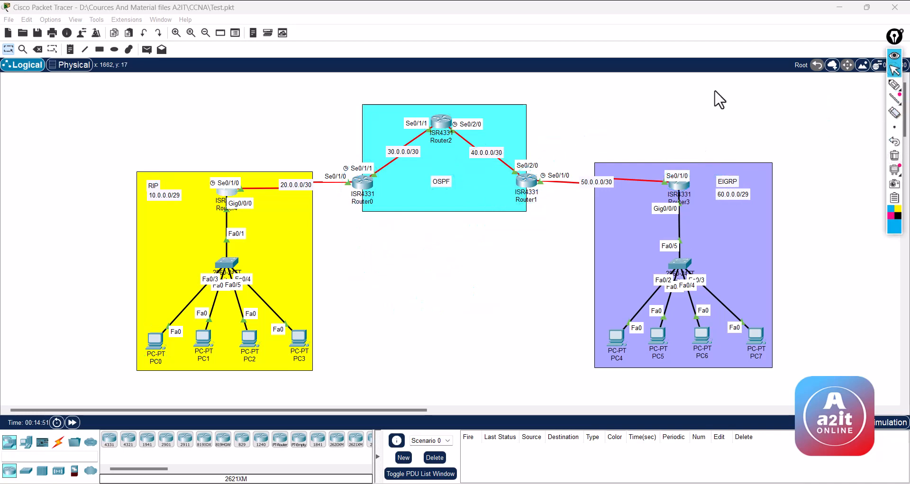
Open Router0's command line, widen its window and enter RIP router configuration.
{"action": "left_click", "coordinate": [362, 186]}
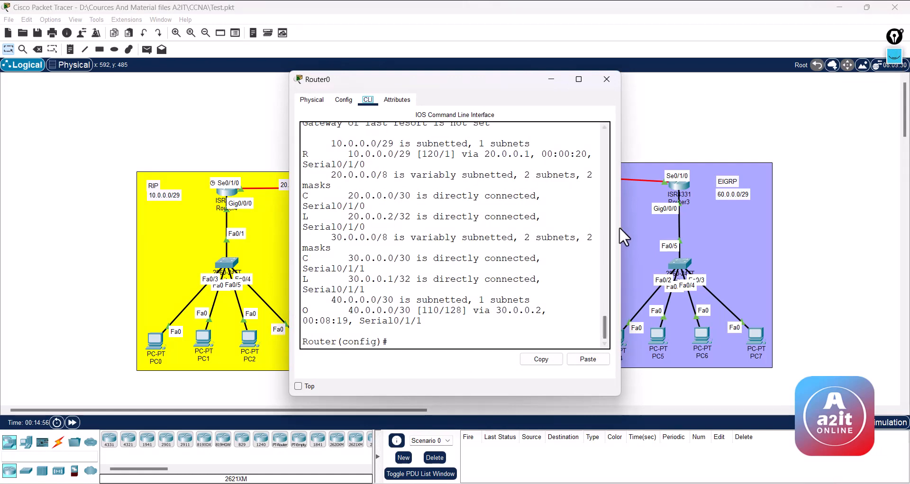
{"action": "left_click_drag", "start_coordinate": [619, 226], "coordinate": [800, 226]}
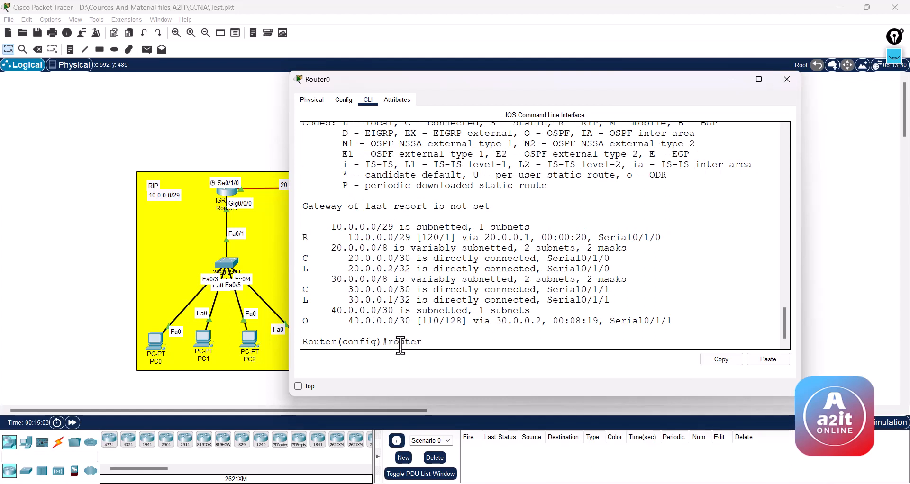
{"action": "key", "text": "Return"}
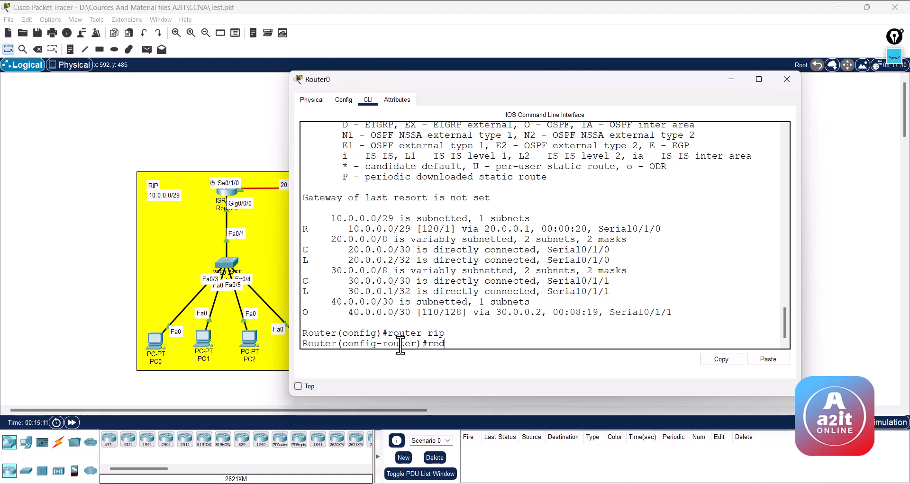
Redistribute OSPF 1 into RIP on Router0 with metric 6, listing the metric options first, and exit router configuration.
{"action": "type", "text": "i"}
{"action": "key", "text": "Tab"}
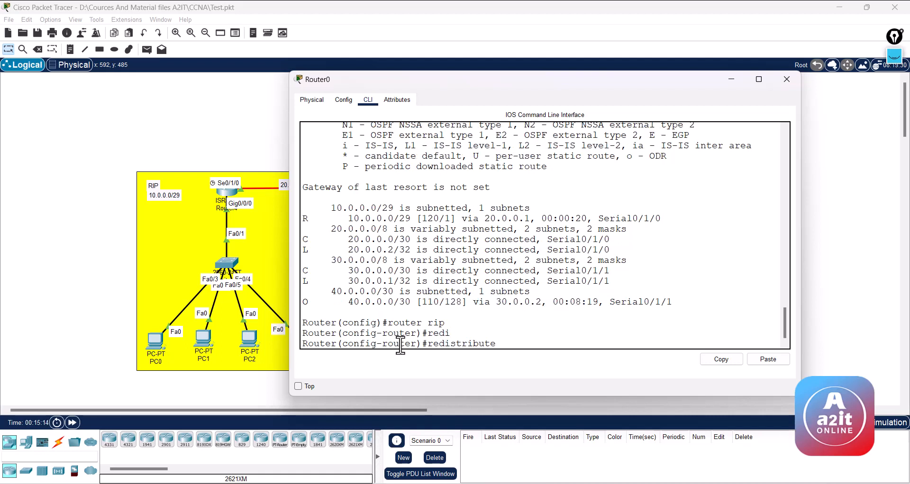
{"action": "type", "text": "ospf 1 metr"}
{"action": "key", "text": "Tab"}
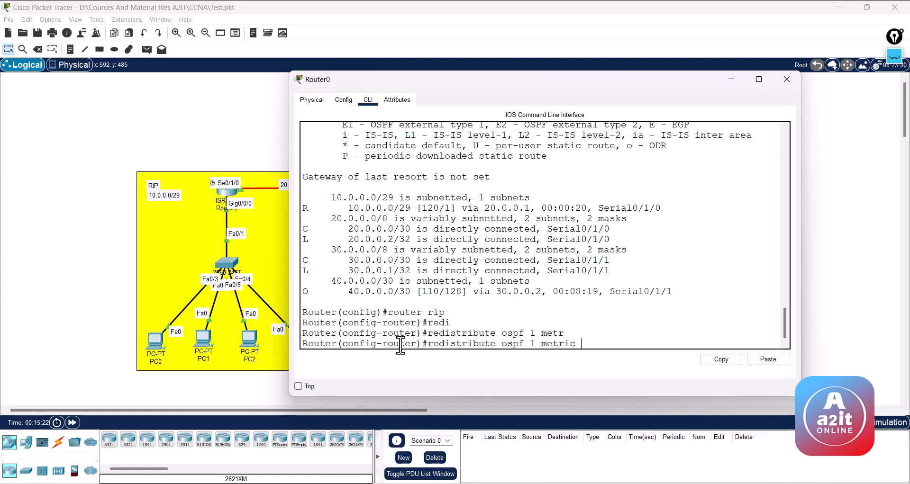
{"action": "type", "text": "?"}
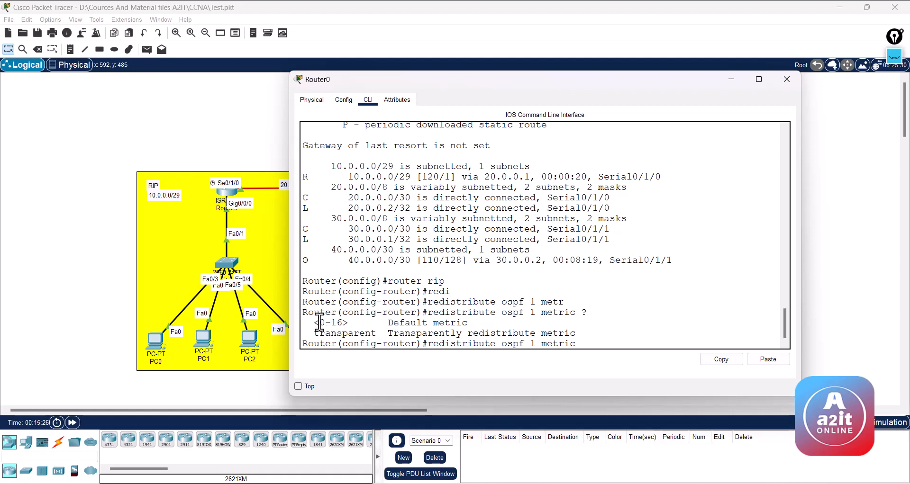
{"action": "left_click_drag", "start_coordinate": [319, 323], "coordinate": [341, 322]}
{"action": "left_click", "coordinate": [337, 323]}
{"action": "type", "text": "6"}
{"action": "key", "text": "Return"}
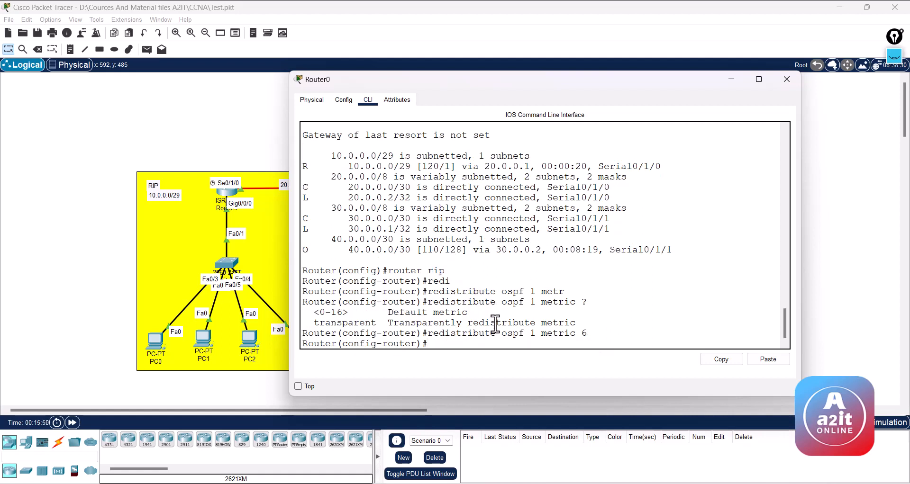
{"action": "type", "text": "exit"}
{"action": "key", "text": "Return"}
{"action": "key", "text": "Return"}
{"action": "key", "text": "Return"}
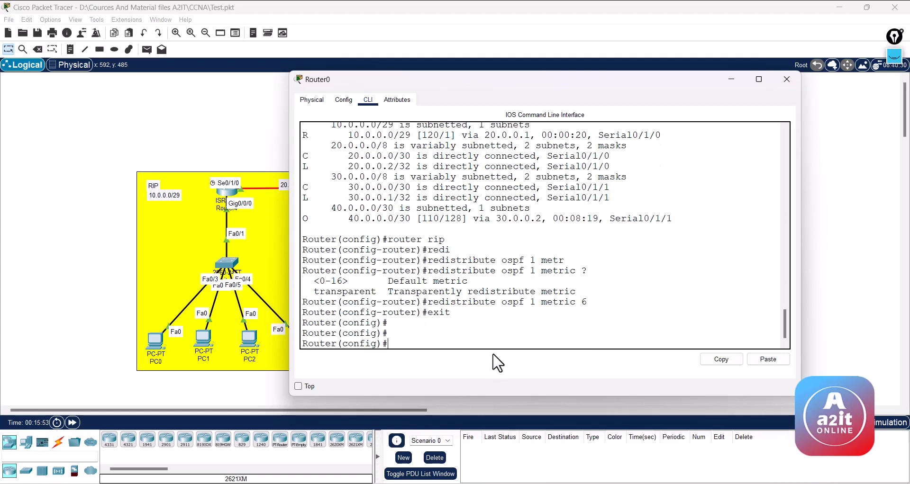
Enter OSPF 1 configuration on Router0, list the allowed metric range and redistribute RIP with metric 100000.
{"action": "type", "text": "router ospf 1"}
{"action": "key", "text": "Return"}
{"action": "type", "text": "re"}
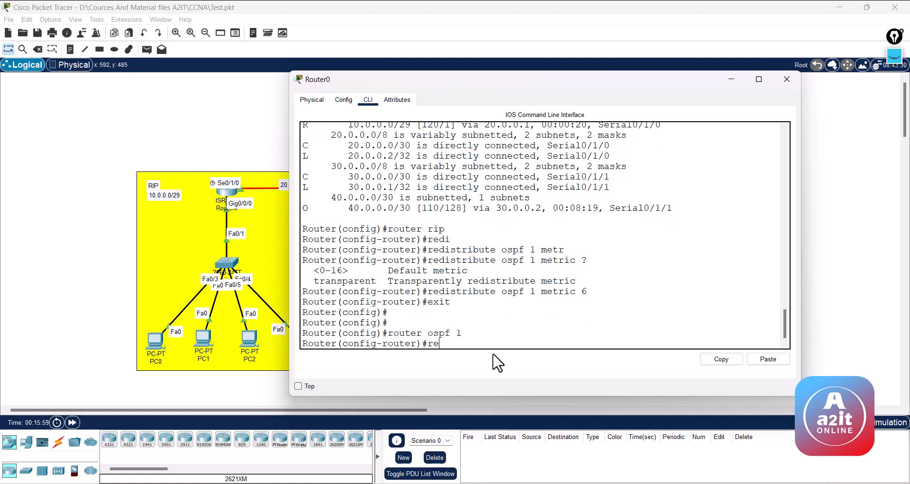
{"action": "type", "text": "di"}
{"action": "key", "text": "Tab"}
{"action": "type", "text": "r"}
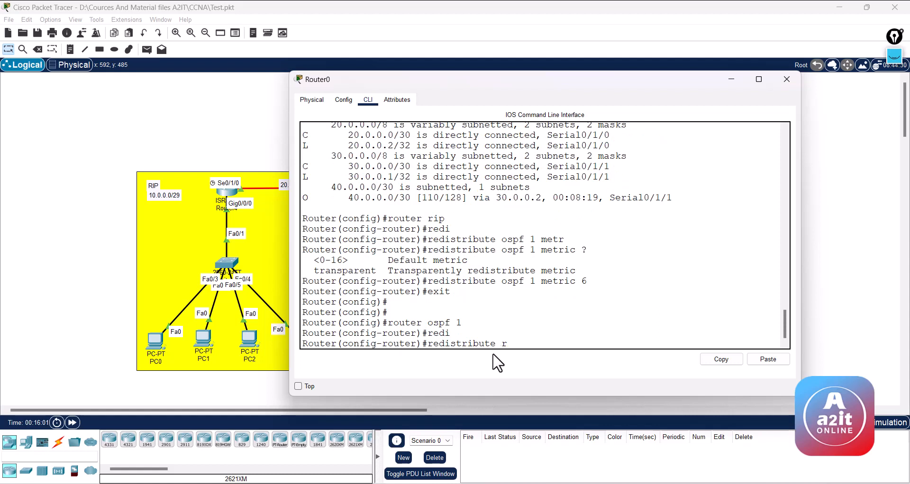
{"action": "type", "text": "ip met"}
{"action": "key", "text": "Tab"}
{"action": "type", "text": "r"}
{"action": "key", "text": "Tab"}
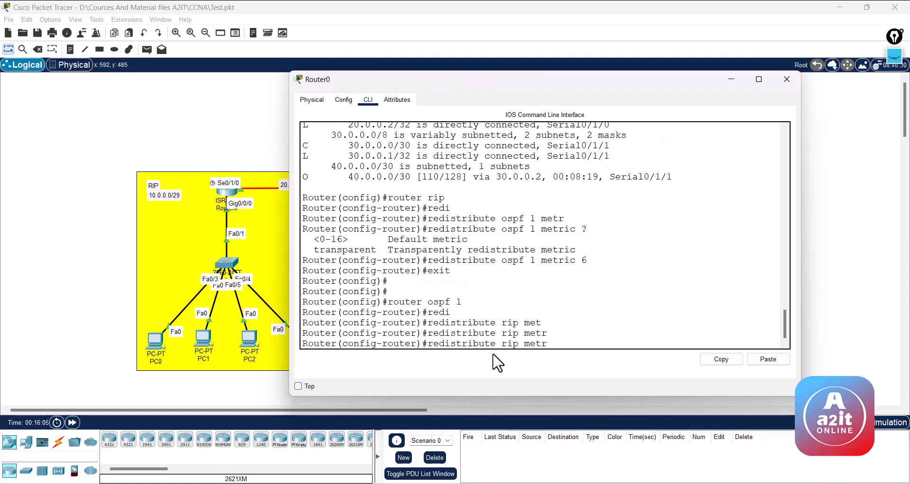
{"action": "key", "text": "Tab"}
{"action": "type", "text": "?"}
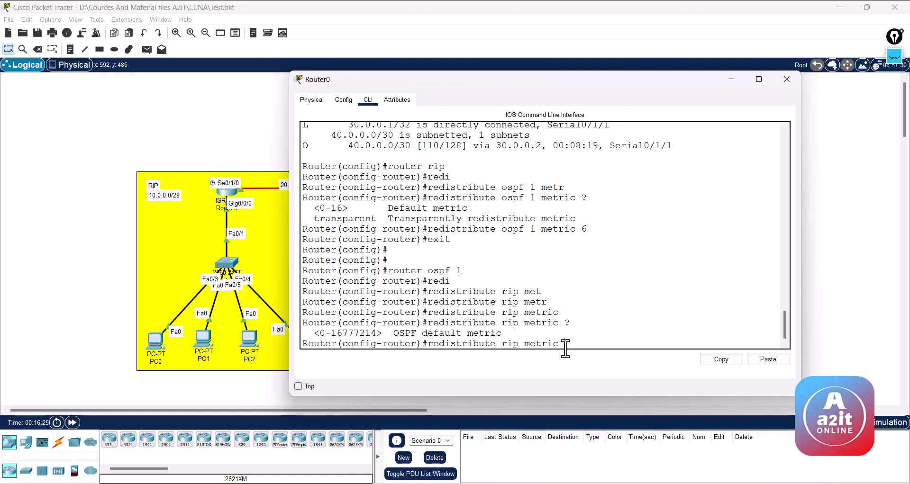
{"action": "type", "text": "100000"}
{"action": "key", "text": "Return"}
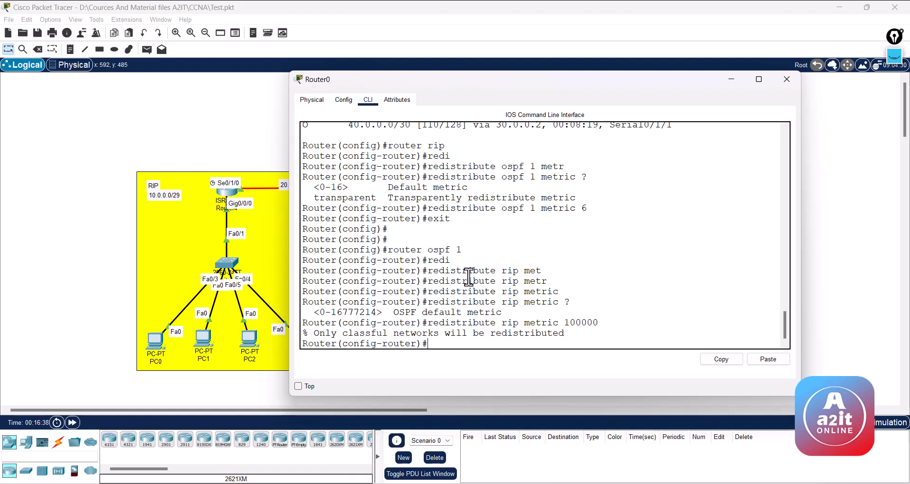
Reissue the RIP redistribution into OSPF 1 with metric 100000 and the subnets option, and exit router configuration.
{"action": "key", "text": "Up"}
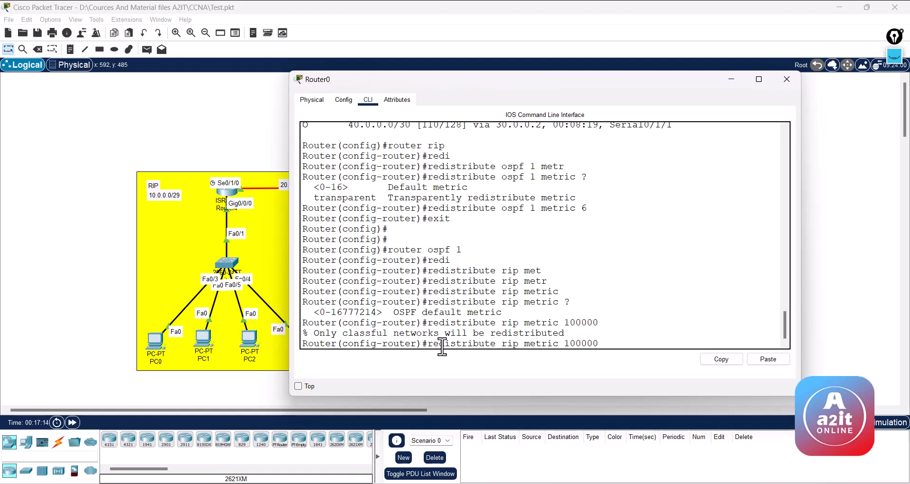
{"action": "type", "text": "sub"}
{"action": "key", "text": "Tab"}
{"action": "key", "text": "Return"}
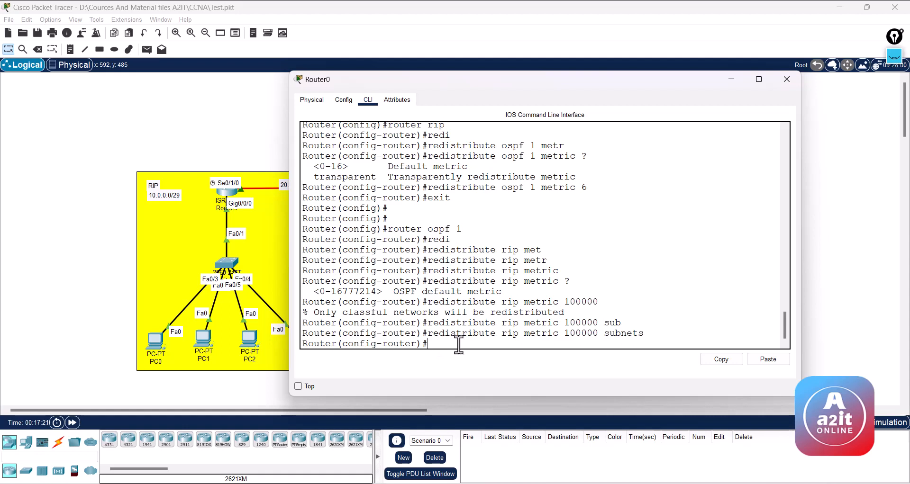
{"action": "type", "text": "exit"}
{"action": "key", "text": "Return"}
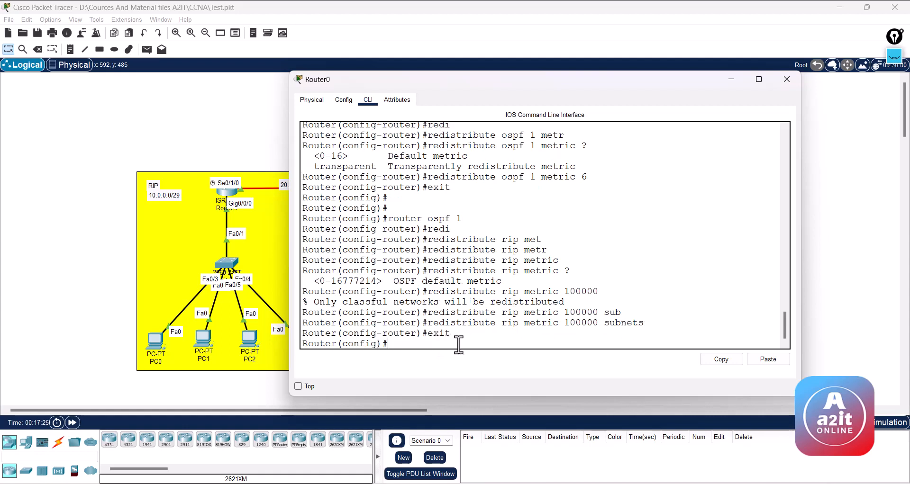
Display Router0's command history and copy the commands from router rip through the exit after the OSPF redistribution.
{"action": "type", "text": "do sh his"}
{"action": "key", "text": "Return"}
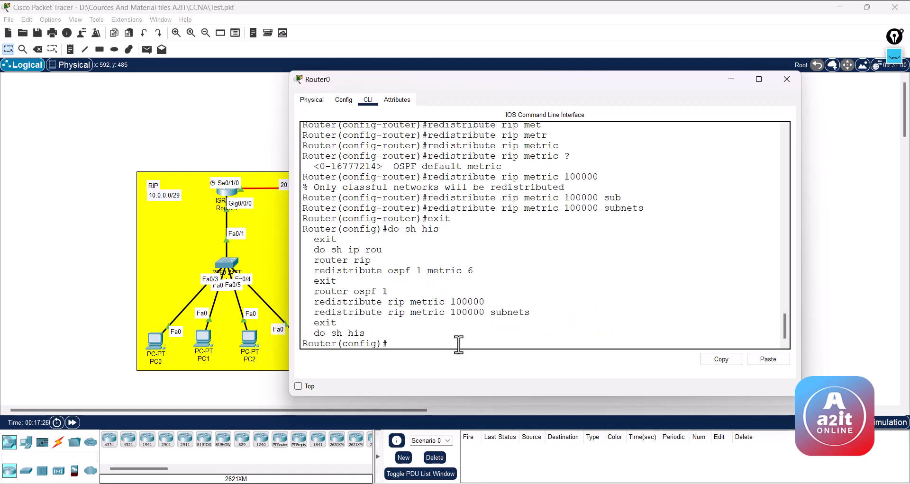
{"action": "left_click_drag", "start_coordinate": [337, 323], "coordinate": [303, 262]}
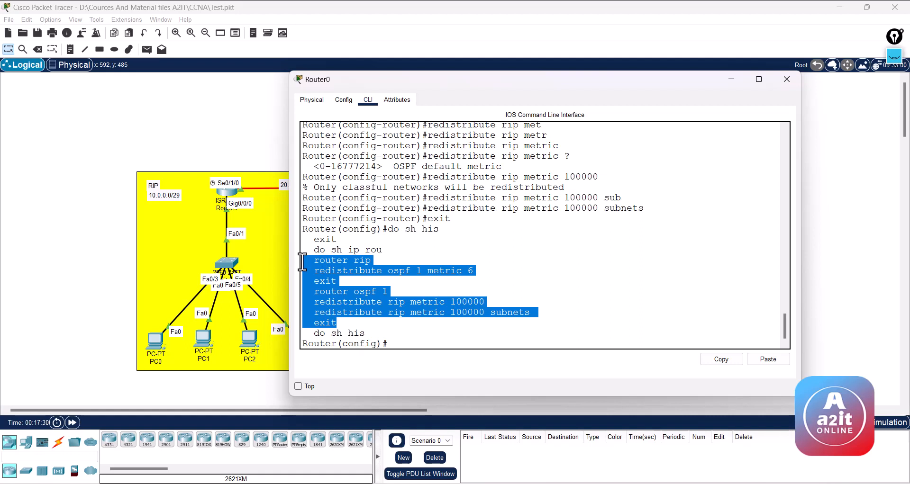
{"action": "left_click", "coordinate": [713, 364]}
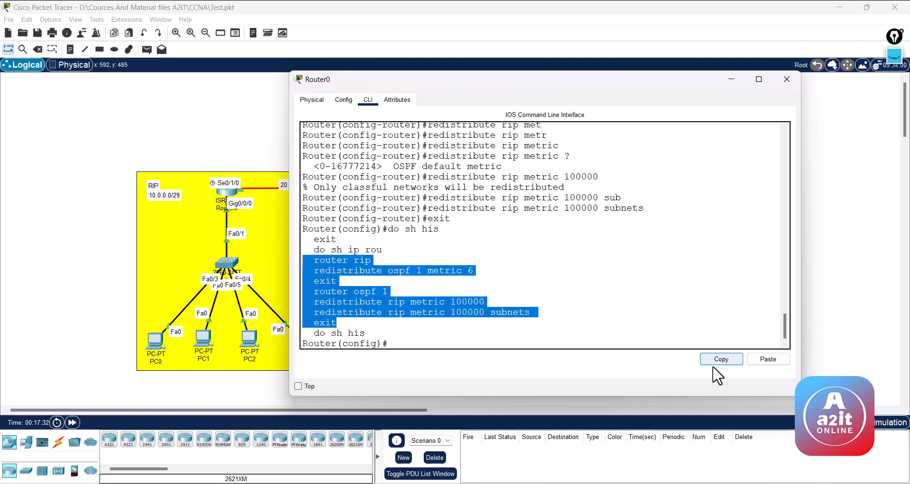
Launch Notepad and paste the copied redistribution commands into the blank document.
{"action": "key", "text": "super+r"}
{"action": "type", "text": "notepad"}
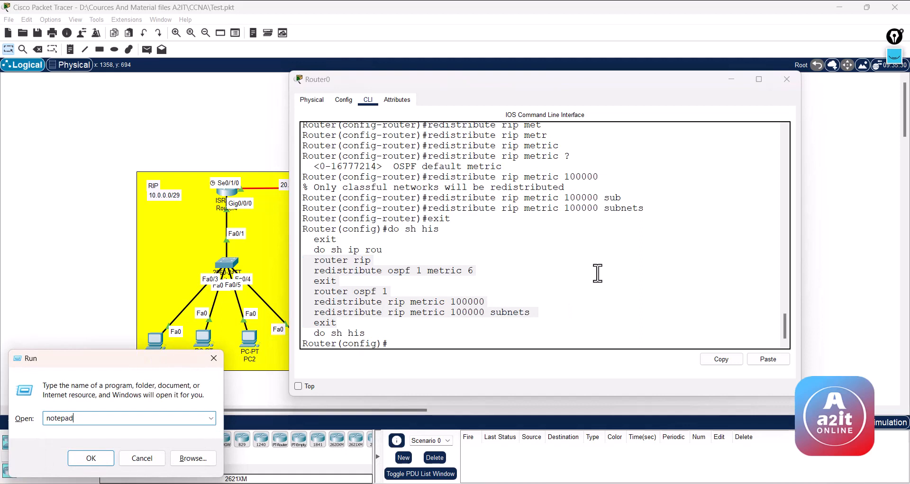
{"action": "key", "text": "Return"}
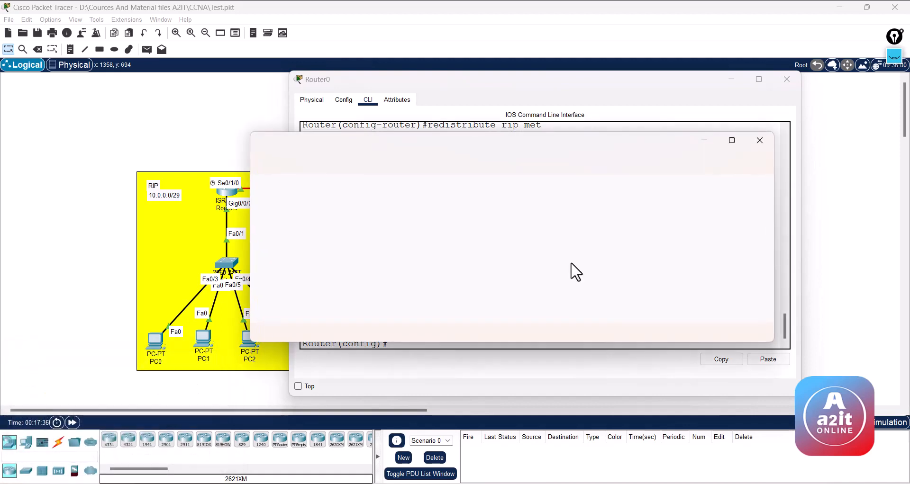
{"action": "key", "text": "ctrl+v"}
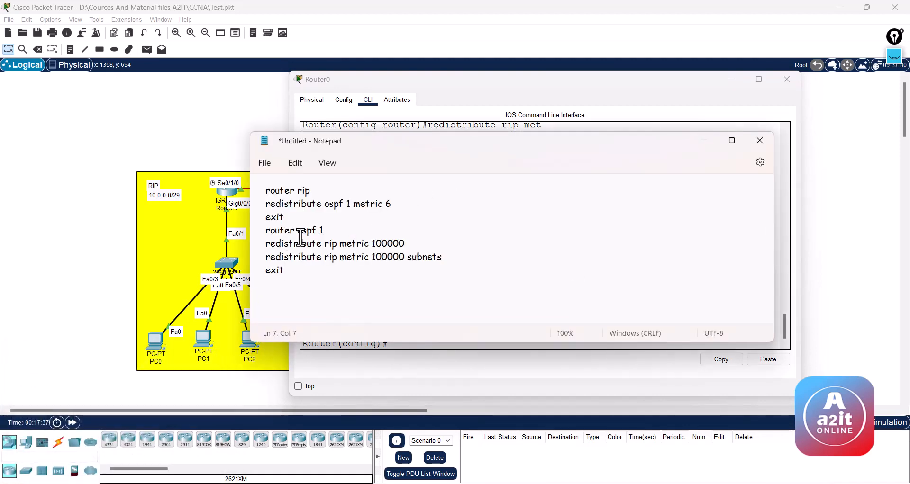
Review the pasted RIP and OSPF redistribution commands line by line, and minimize the Notepad and Router0 windows.
{"action": "left_click_drag", "start_coordinate": [270, 192], "coordinate": [309, 192]}
{"action": "left_click", "coordinate": [309, 192]}
{"action": "left_click_drag", "start_coordinate": [263, 203], "coordinate": [348, 205]}
{"action": "left_click", "coordinate": [349, 206]}
{"action": "left_click_drag", "start_coordinate": [263, 231], "coordinate": [392, 258]}
{"action": "left_click", "coordinate": [328, 235]}
{"action": "left_click", "coordinate": [392, 258]}
{"action": "left_click", "coordinate": [704, 140]}
{"action": "left_click", "coordinate": [732, 79]}
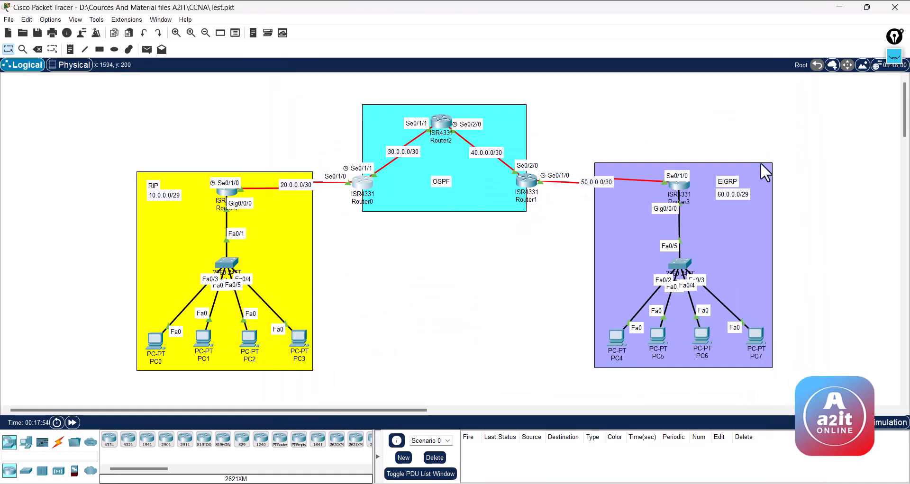
Open Router1's command line and enter router configuration mode for OSPF process 1.
{"action": "left_click", "coordinate": [527, 182]}
{"action": "left_click_drag", "start_coordinate": [429, 87], "coordinate": [259, 116]}
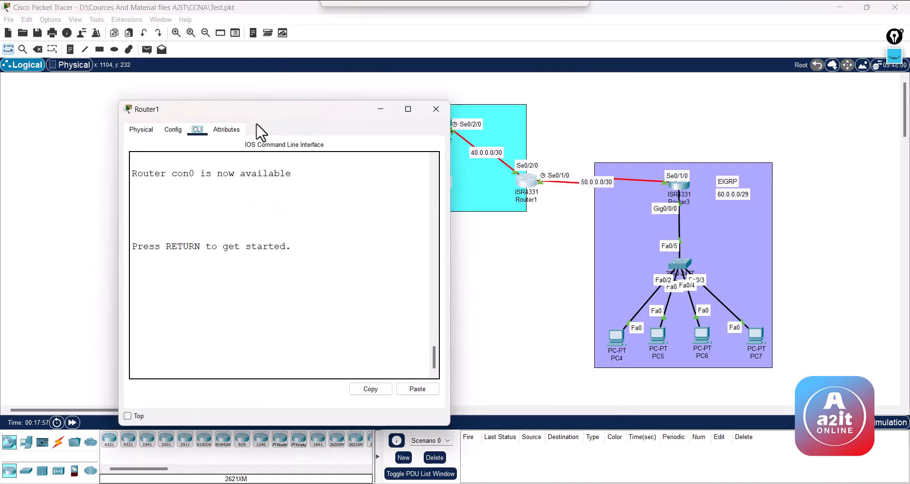
{"action": "key", "text": "Return"}
{"action": "key", "text": "Return"}
{"action": "type", "text": "en"}
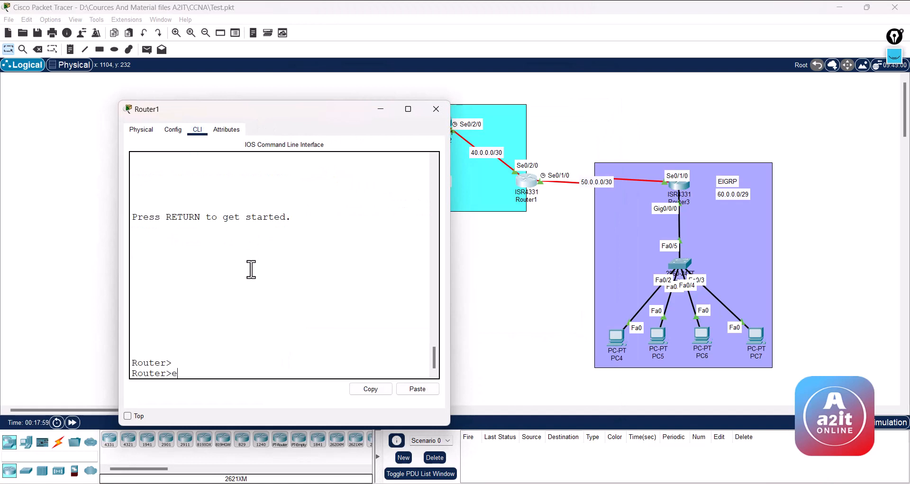
{"action": "key", "text": "Return"}
{"action": "type", "text": "conf t"}
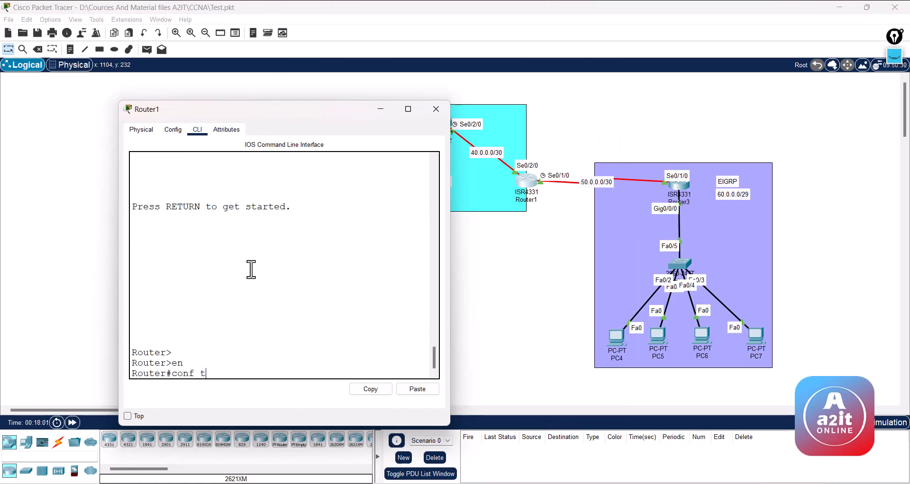
{"action": "key", "text": "Return"}
{"action": "type", "text": "router "}
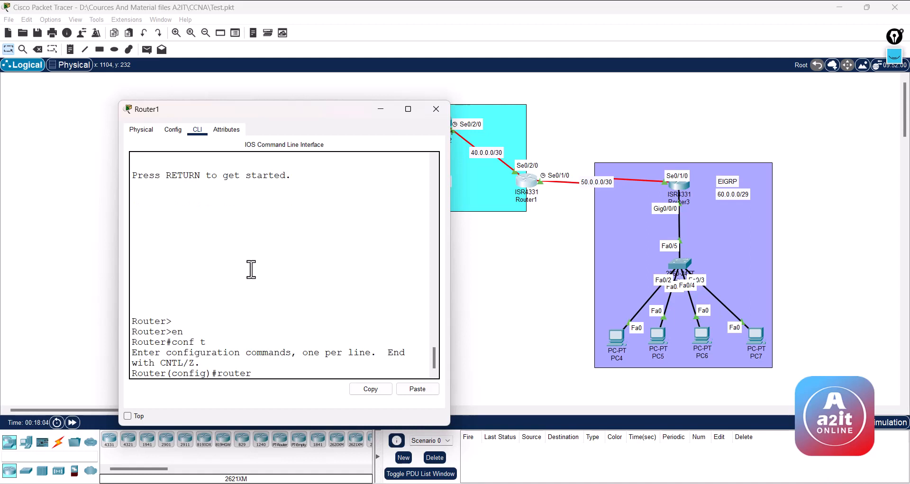
{"action": "type", "text": "ospf 1"}
{"action": "key", "text": "Return"}
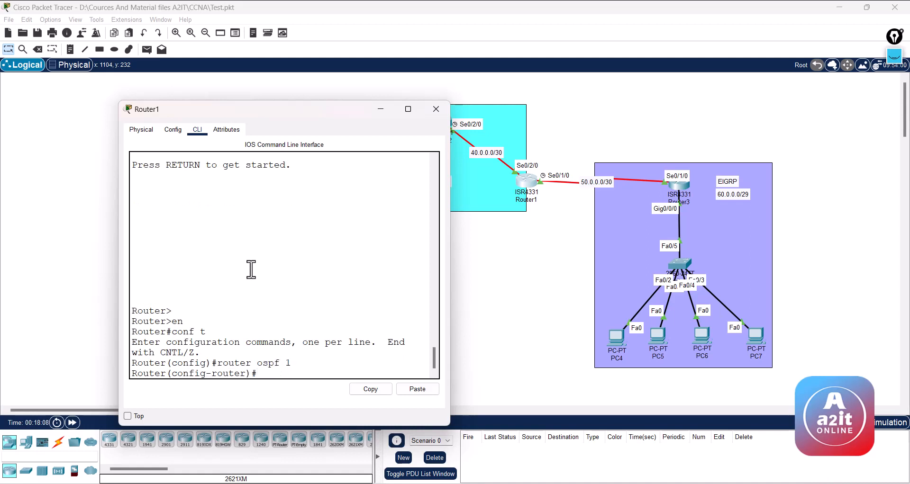
Redistribute EIGRP 1 into OSPF 1 on Router1 with metric 100000 and the subnets option.
{"action": "type", "text": "red"}
{"action": "key", "text": "Tab"}
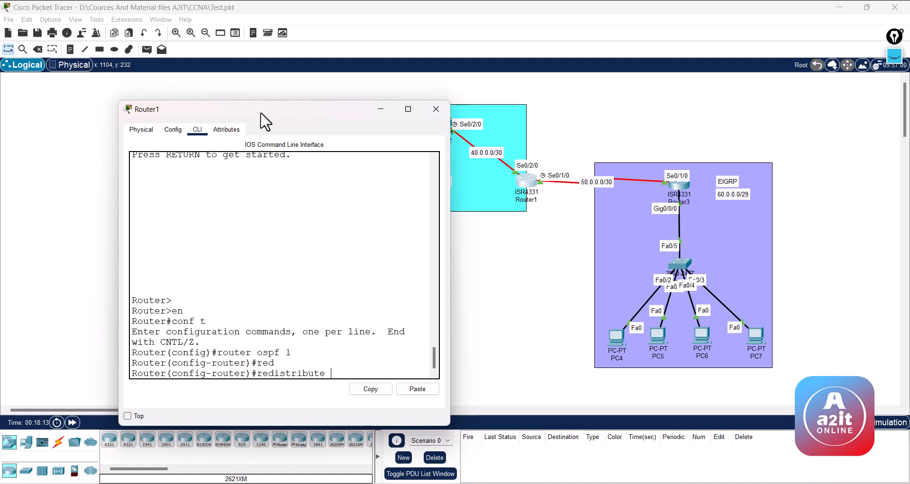
{"action": "left_click_drag", "start_coordinate": [260, 114], "coordinate": [240, 123]}
{"action": "type", "text": "eigrp "}
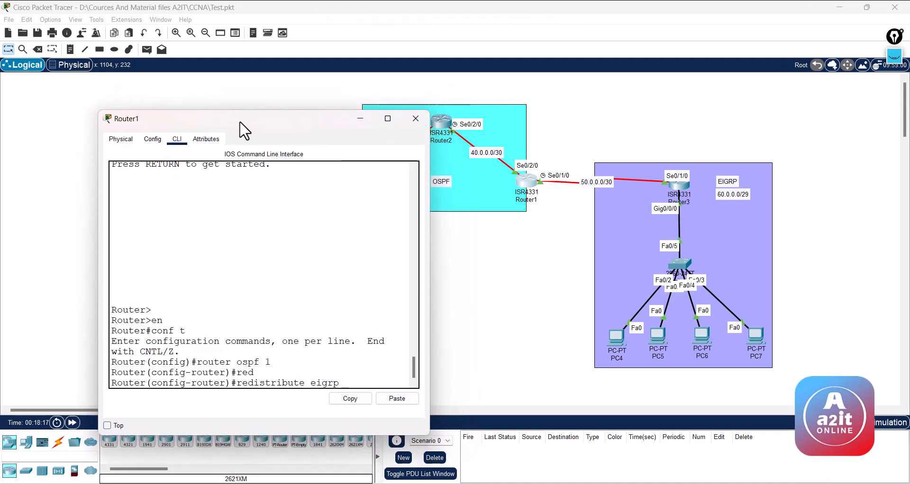
{"action": "type", "text": "1"}
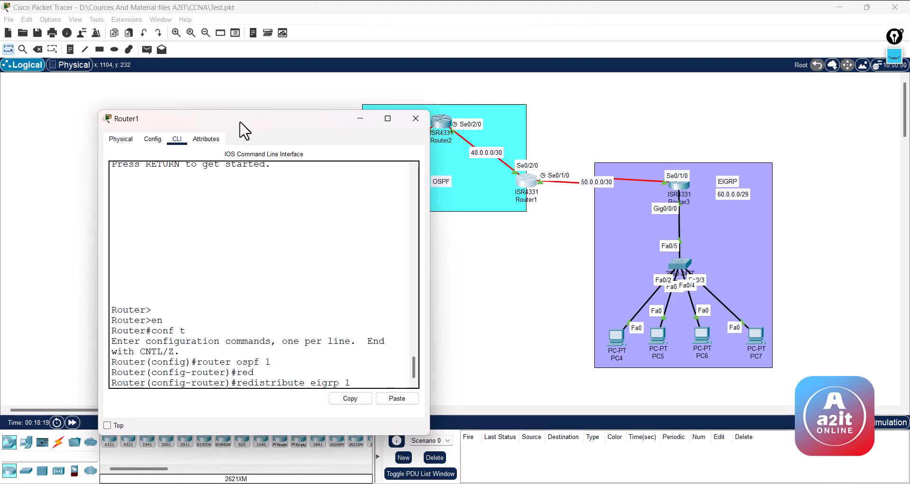
{"action": "type", "text": " matri"}
{"action": "key", "text": "Tab"}
{"action": "key", "text": "BackSpace"}
{"action": "key", "text": "BackSpace"}
{"action": "key", "text": "BackSpace"}
{"action": "key", "text": "BackSpace"}
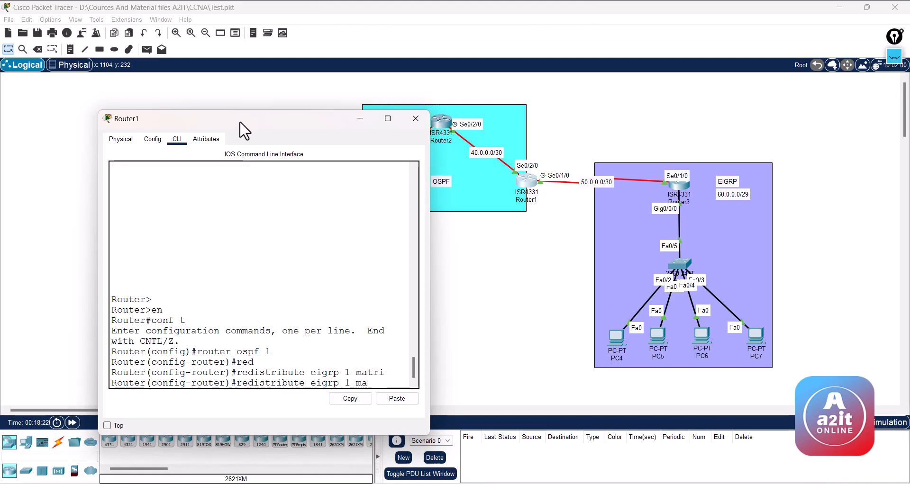
{"action": "type", "text": "etric"}
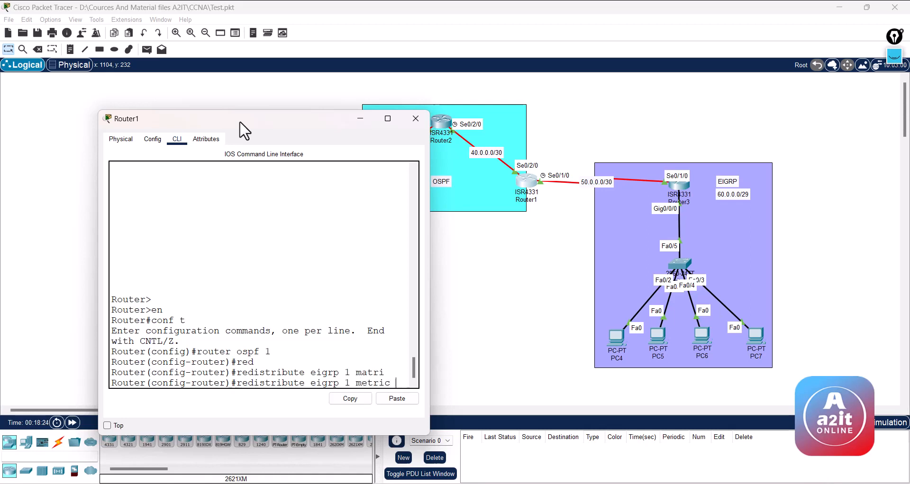
{"action": "left_click_drag", "start_coordinate": [433, 186], "coordinate": [593, 218]}
{"action": "type", "text": "100000"}
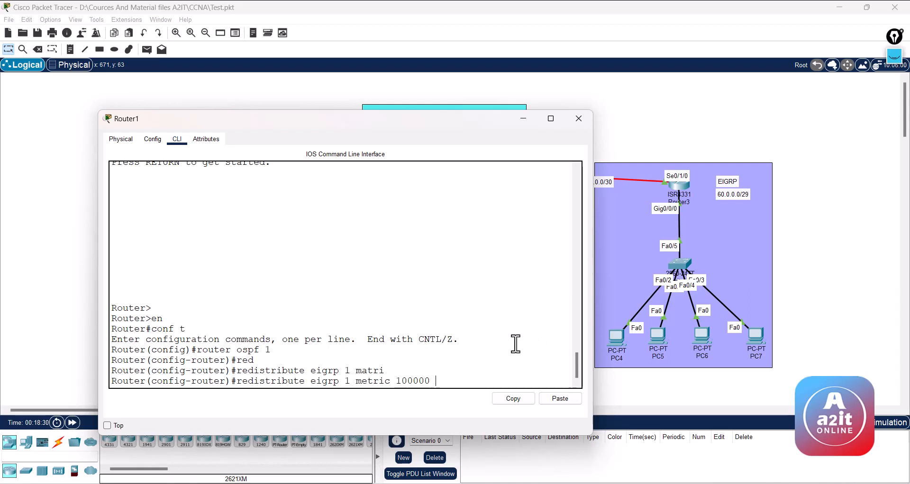
{"action": "type", "text": " sub"}
{"action": "key", "text": "Tab"}
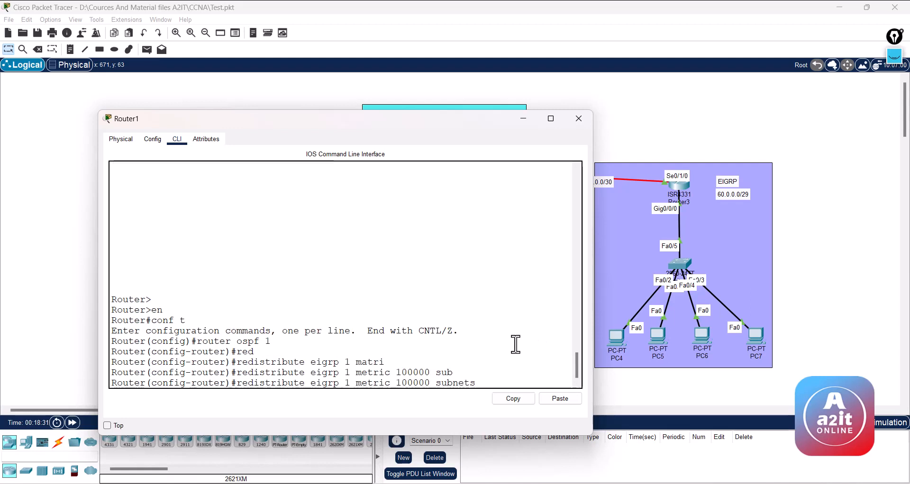
{"action": "key", "text": "Return"}
{"action": "key", "text": "Return"}
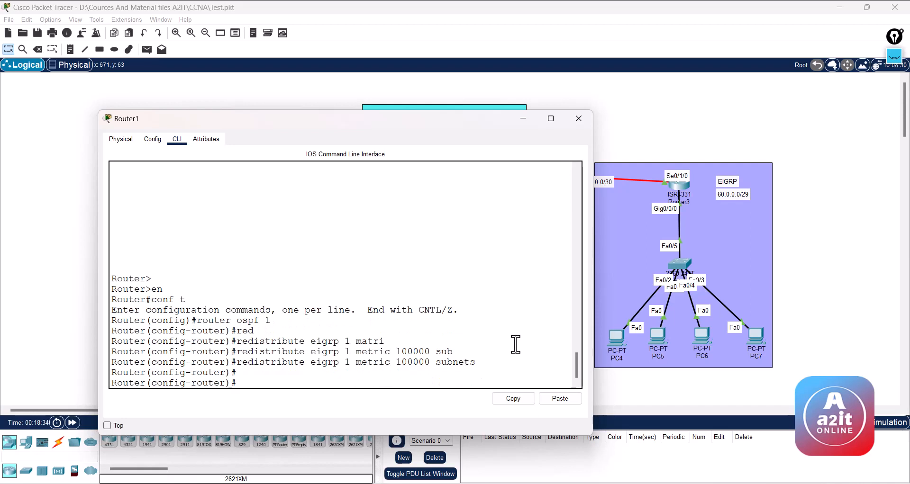
Exit the OSPF configuration and enter router configuration mode for EIGRP 1.
{"action": "type", "text": "exit"}
{"action": "key", "text": "Return"}
{"action": "key", "text": "Return"}
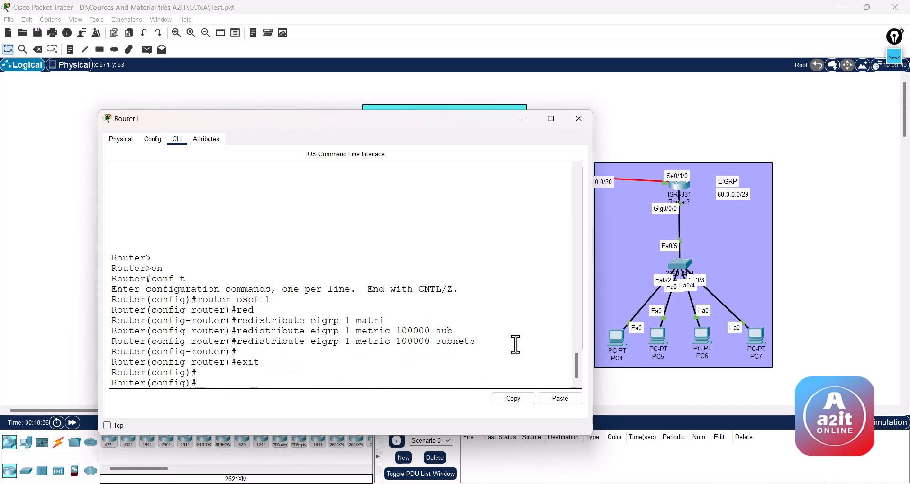
{"action": "type", "text": "router eigrp 1"}
{"action": "key", "text": "Return"}
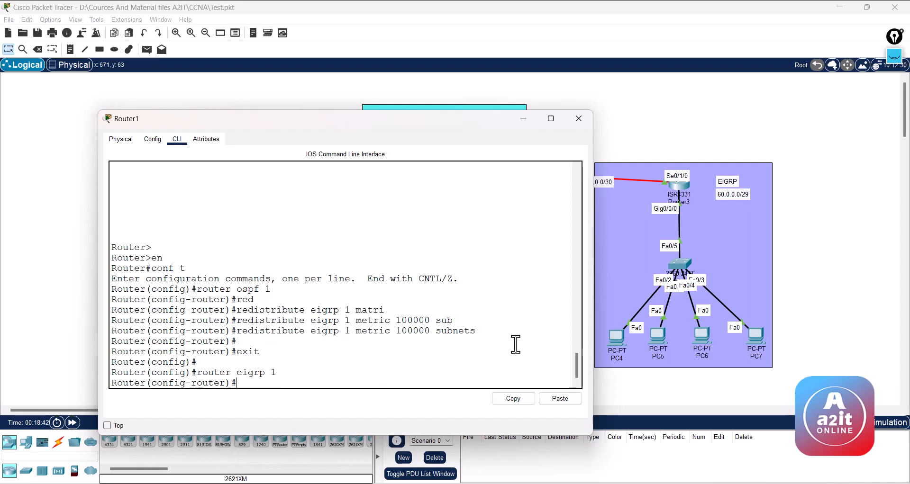
Begin the OSPF 1 redistribution command with bandwidth metric 100000 and delay 0, consulting the inline help for each metric value.
{"action": "type", "text": "redis"}
{"action": "key", "text": "Tab"}
{"action": "type", "text": "os"}
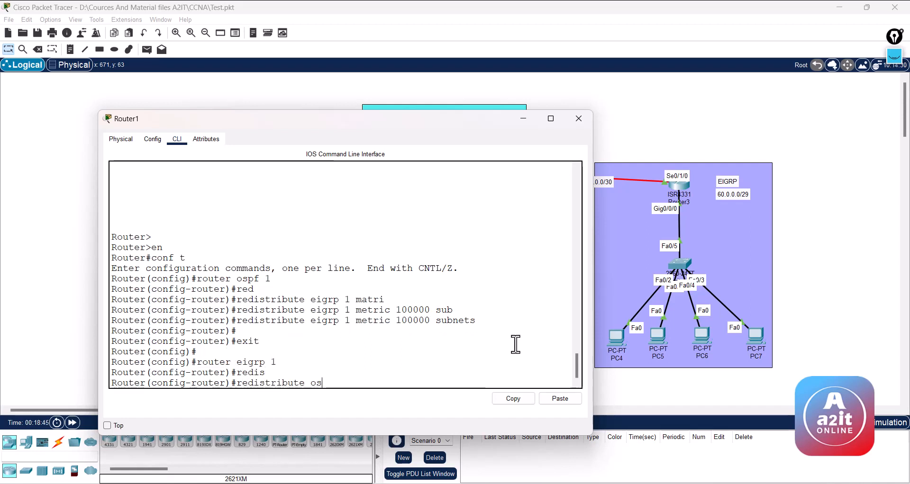
{"action": "type", "text": "pf 1 metri"}
{"action": "key", "text": "Tab"}
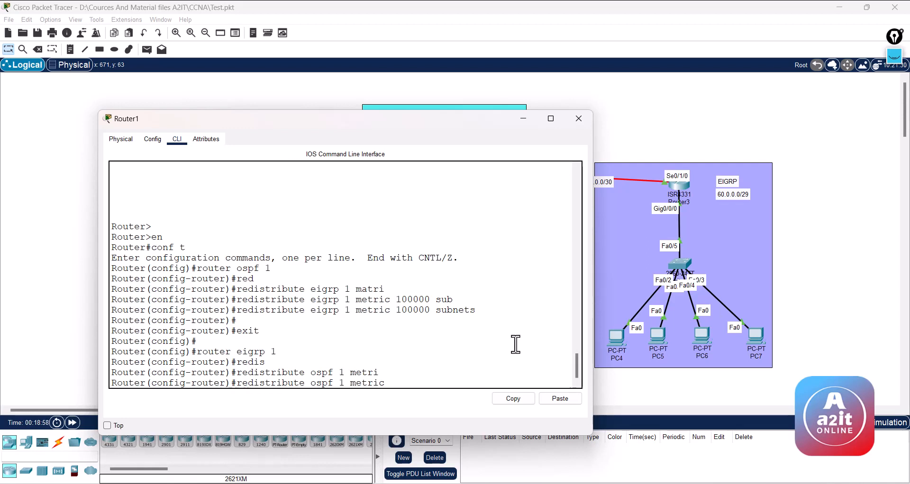
{"action": "type", "text": "?"}
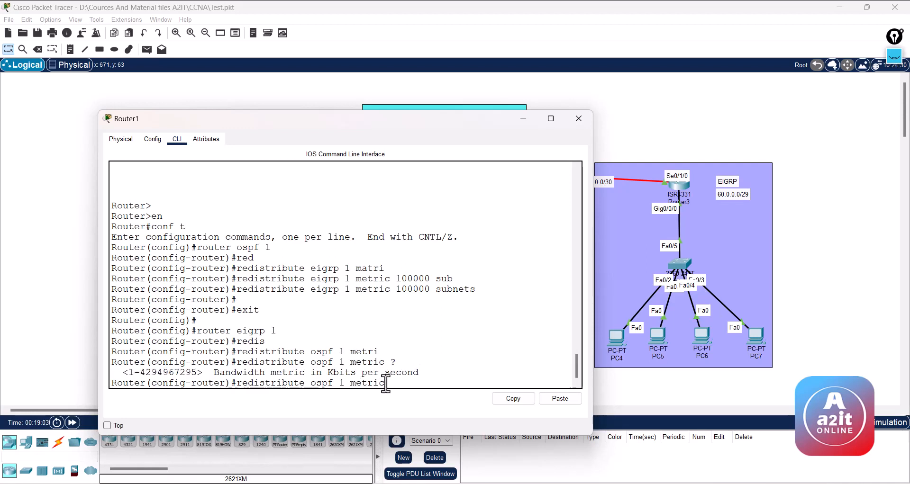
{"action": "type", "text": " 100000 ?"}
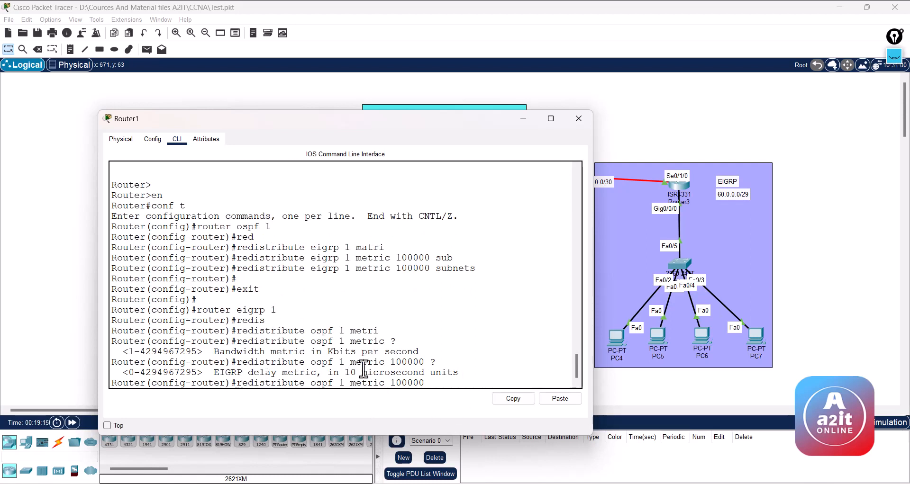
{"action": "type", "text": "?"}
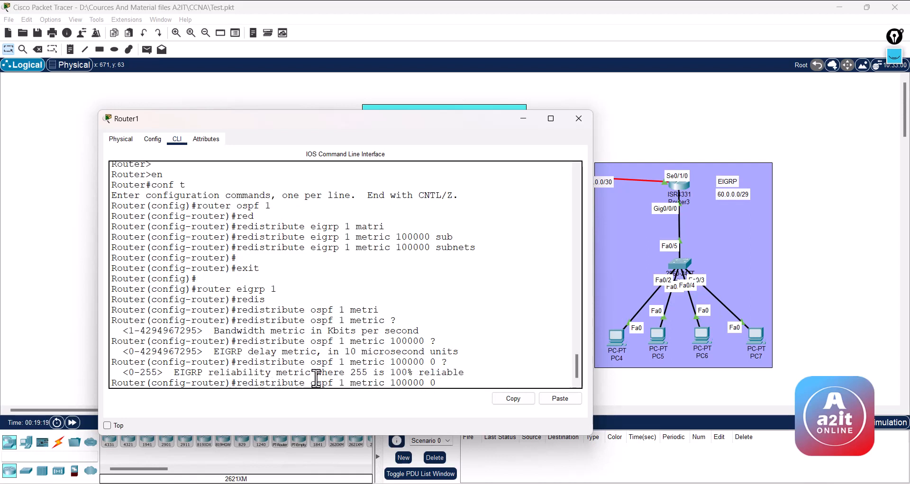
Complete the OSPF 1 redistribution into EIGRP with reliability 255, load 1 and MTU 1500, and exit router configuration.
{"action": "left_click_drag", "start_coordinate": [352, 375], "coordinate": [368, 372]}
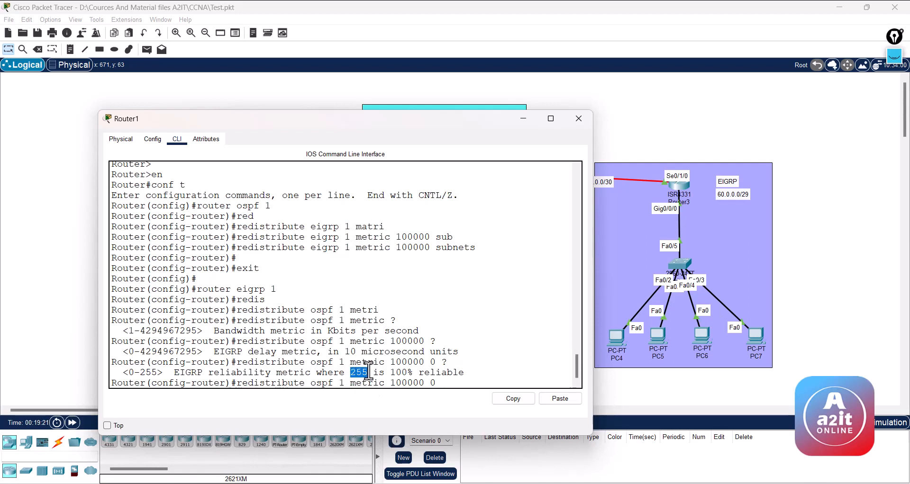
{"action": "left_click", "coordinate": [452, 385]}
{"action": "type", "text": "255 ?"}
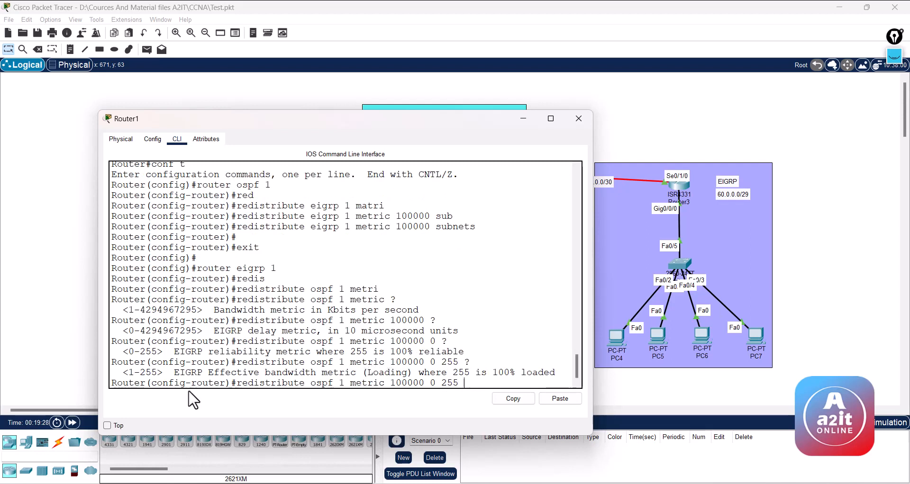
{"action": "type", "text": "1 ?"}
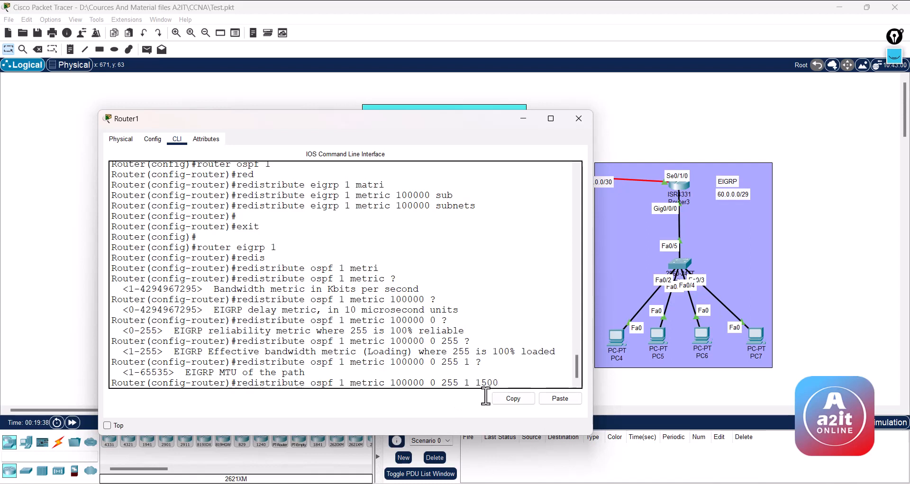
{"action": "type", "text": "1500"}
{"action": "key", "text": "Return"}
{"action": "type", "text": "exi"}
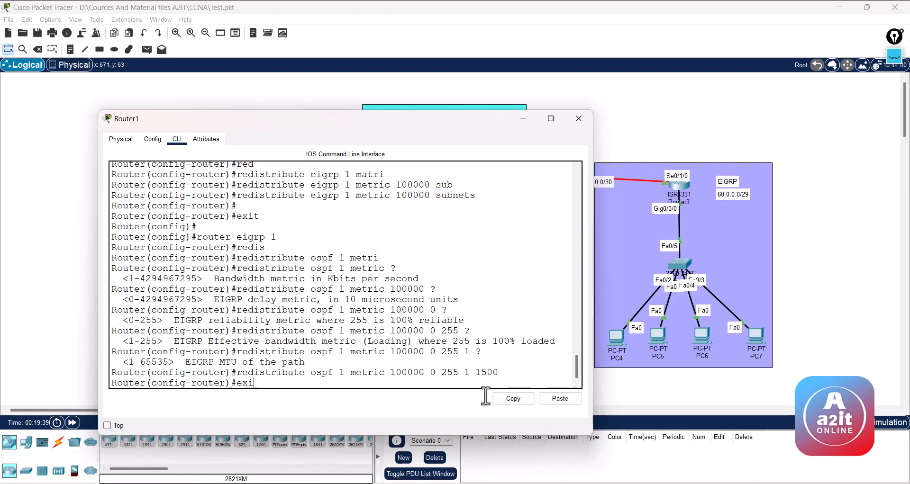
{"action": "type", "text": "t"}
{"action": "key", "text": "Return"}
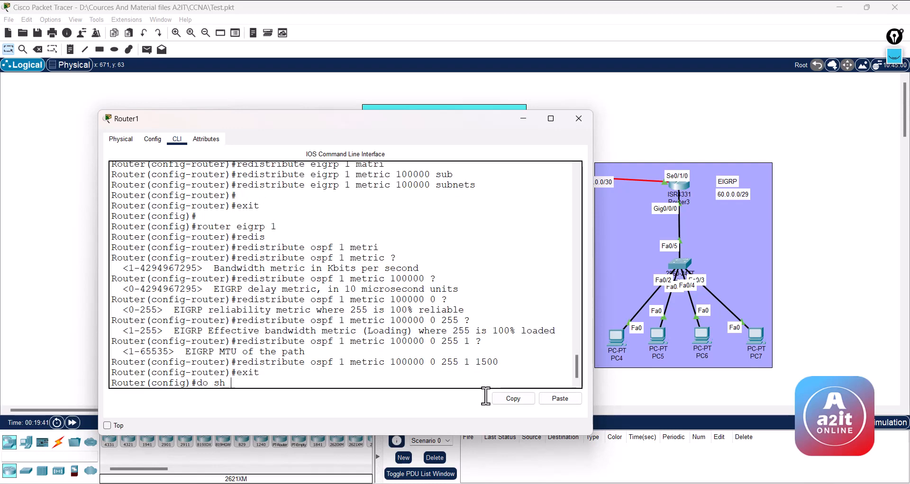
Display Router1's command history and copy the commands from router ospf 1 through the exit after the EIGRP redistribution.
{"action": "key", "text": "Return"}
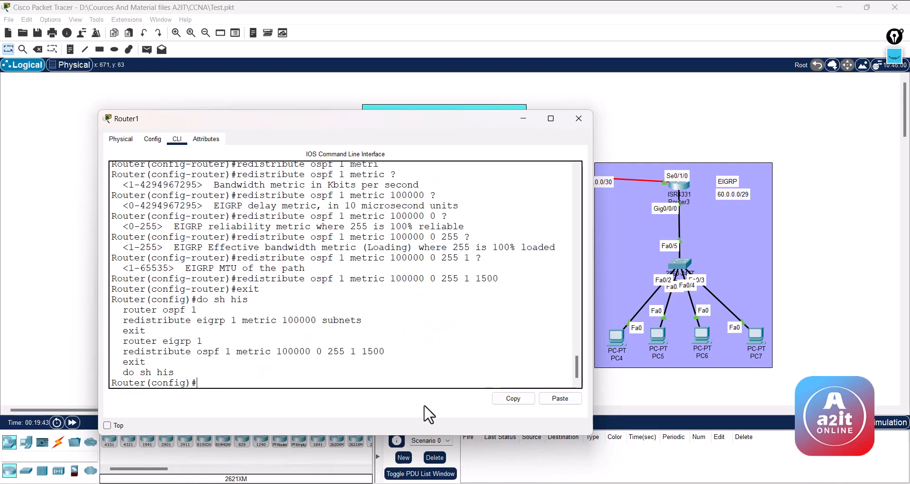
{"action": "left_click_drag", "start_coordinate": [147, 363], "coordinate": [111, 313]}
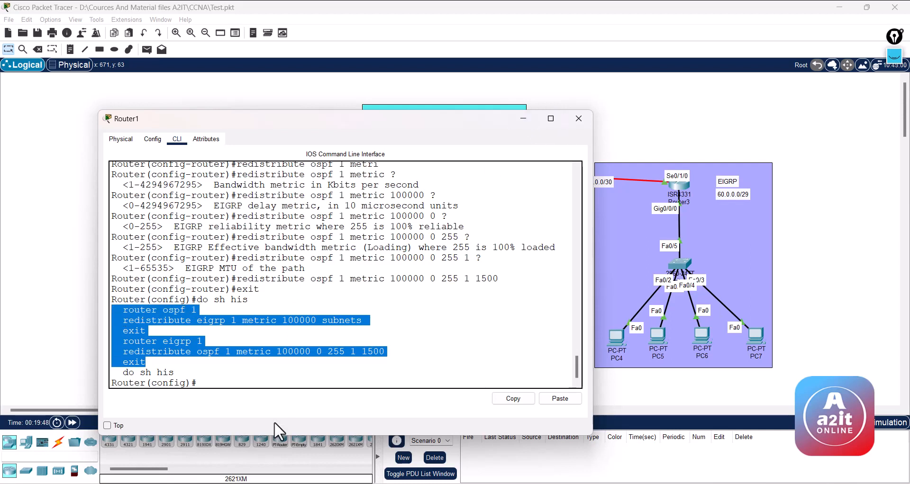
{"action": "left_click", "coordinate": [513, 399]}
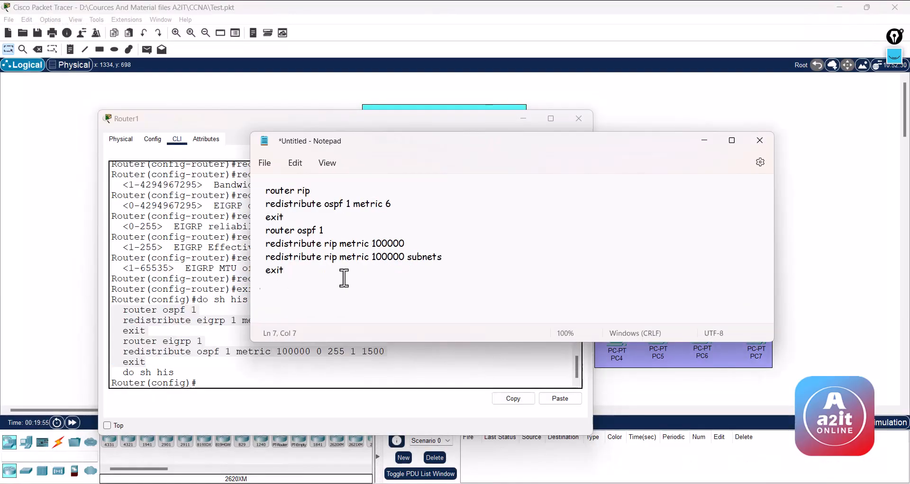
Switch to Notepad and paste the copied Router1 commands below the Router0 block, separated by blank lines.
{"action": "key", "text": "ctrl+v"}
{"action": "key", "text": "Return"}
{"action": "key", "text": "Return"}
{"action": "scroll", "coordinate": [344, 264], "scroll_direction": "down", "scroll_amount": 1}
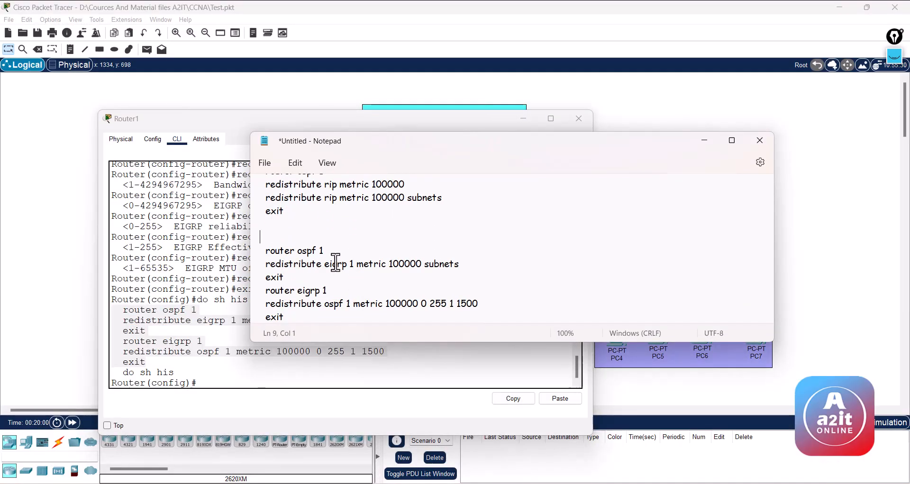
Review the pasted EIGRP and OSPF redistribution lines and metric values, minimize Notepad and close the Router1 window.
{"action": "left_click_drag", "start_coordinate": [325, 264], "coordinate": [355, 264]}
{"action": "left_click", "coordinate": [299, 290]}
{"action": "left_click_drag", "start_coordinate": [299, 291], "coordinate": [327, 291]}
{"action": "left_click_drag", "start_coordinate": [385, 304], "coordinate": [487, 303]}
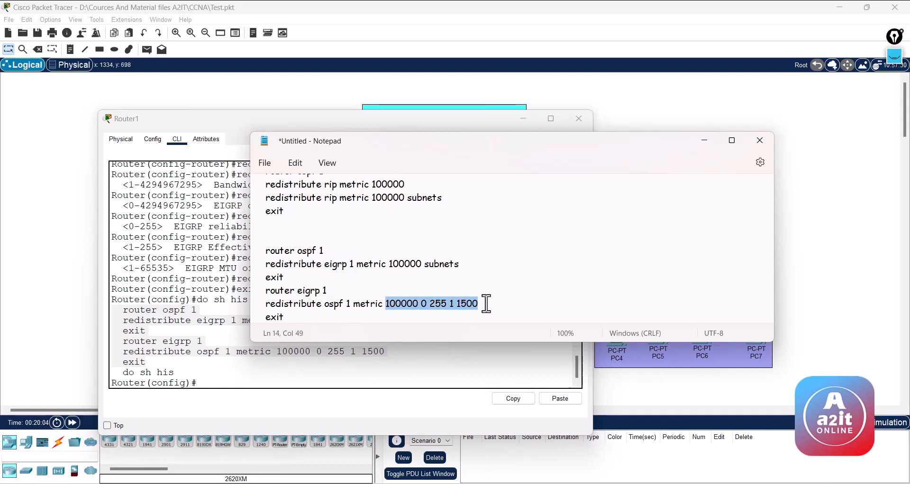
{"action": "left_click", "coordinate": [486, 304]}
{"action": "left_click", "coordinate": [705, 140]}
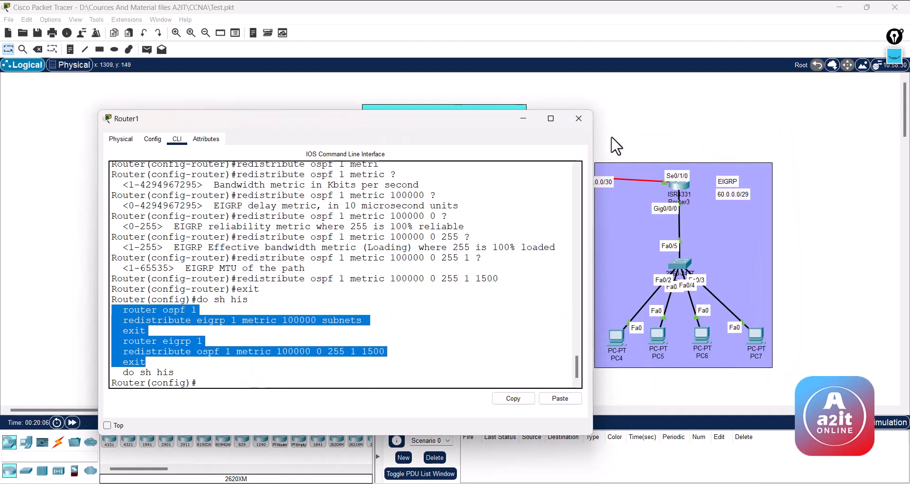
{"action": "left_click", "coordinate": [577, 121]}
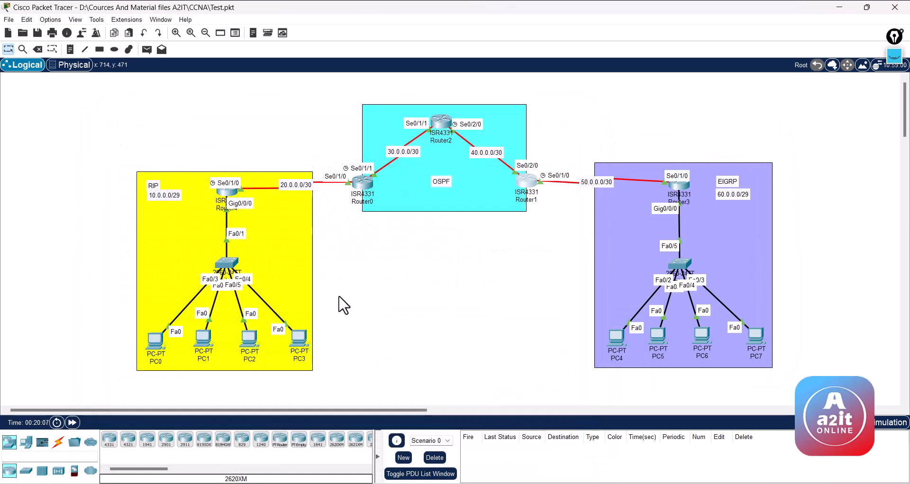
Fast-forward the network time, open Router4's CLI, enter privileged mode and display its IP routing table.
{"action": "left_click", "coordinate": [73, 424]}
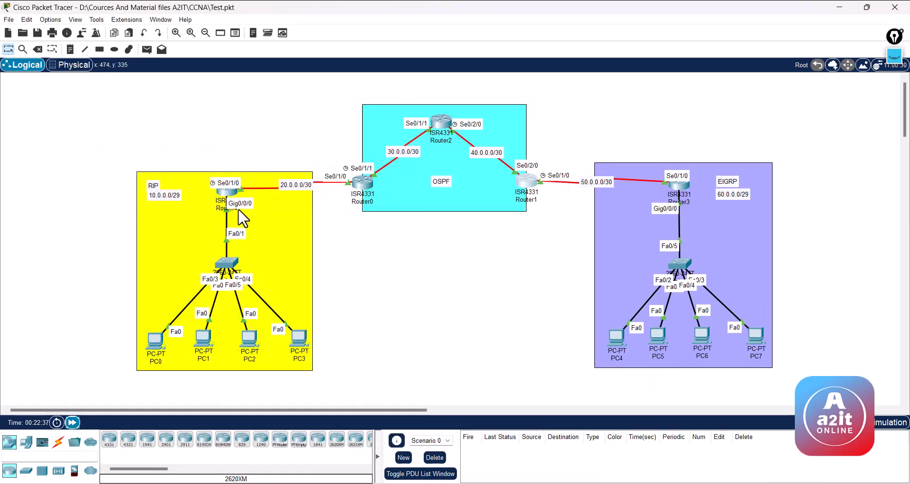
{"action": "left_click", "coordinate": [219, 192]}
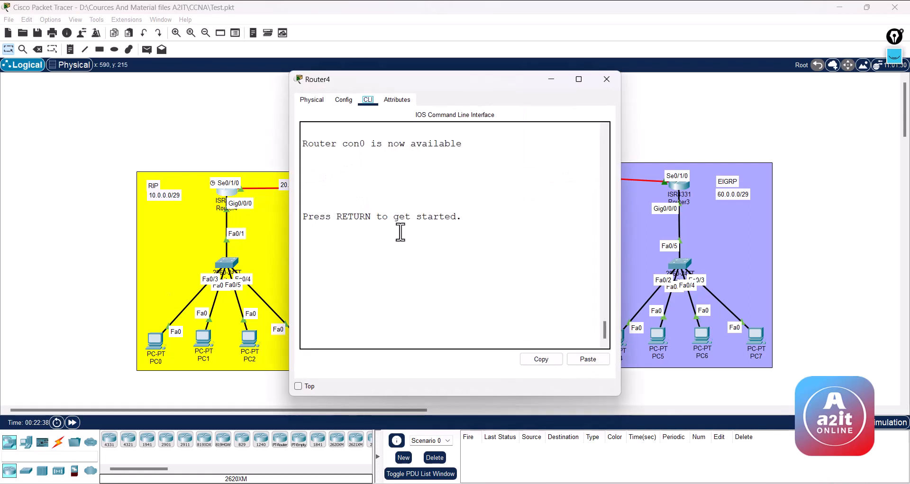
{"action": "key", "text": "Return"}
{"action": "key", "text": "Return"}
{"action": "key", "text": "Return"}
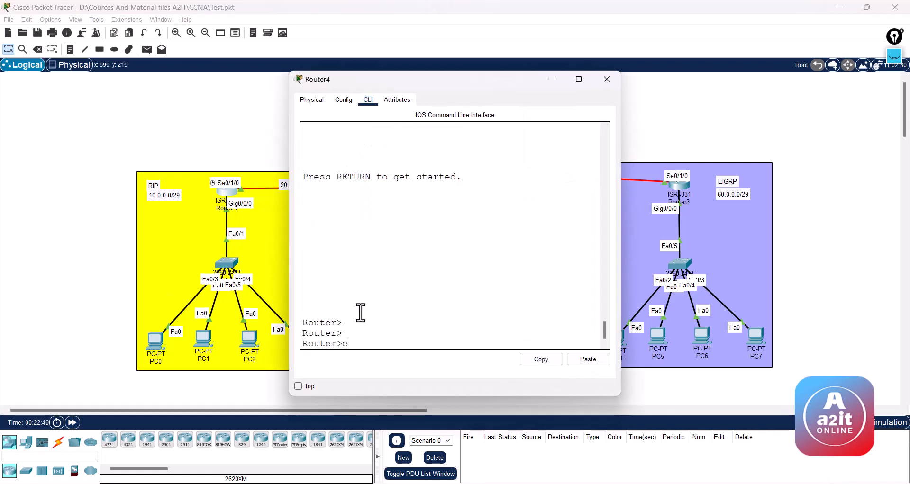
{"action": "key", "text": "Return"}
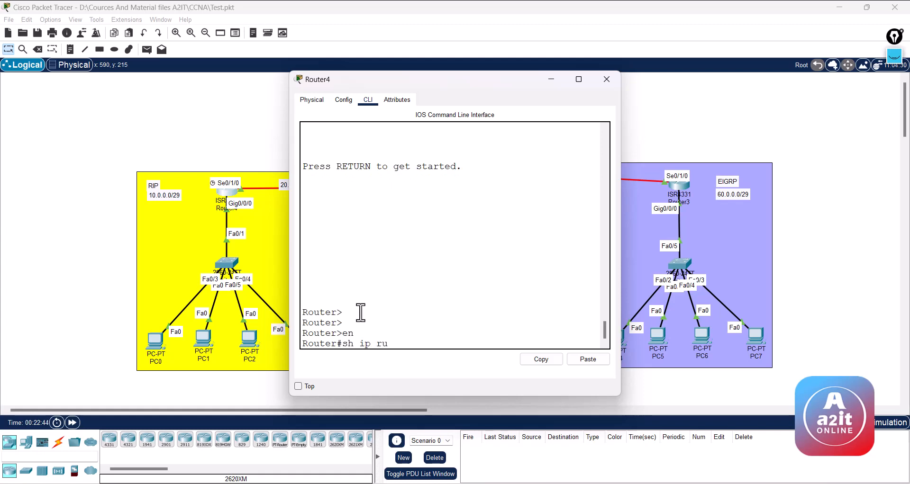
{"action": "type", "text": "sh ip rou"}
{"action": "key", "text": "Return"}
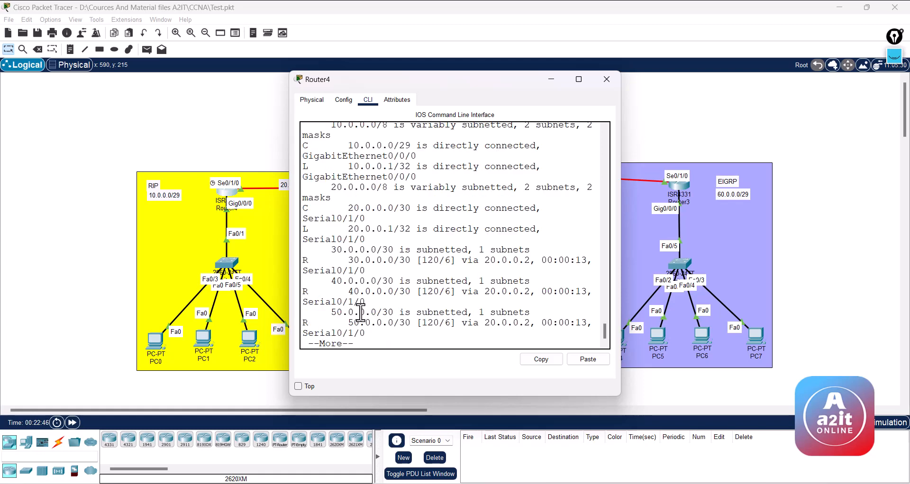
Widen the Router4 window, page through the rest of the routing table, examine its RIP routes and minimize the window.
{"action": "left_click_drag", "start_coordinate": [621, 279], "coordinate": [835, 287]}
{"action": "key", "text": "space"}
{"action": "key", "text": "Return"}
{"action": "key", "text": "Return"}
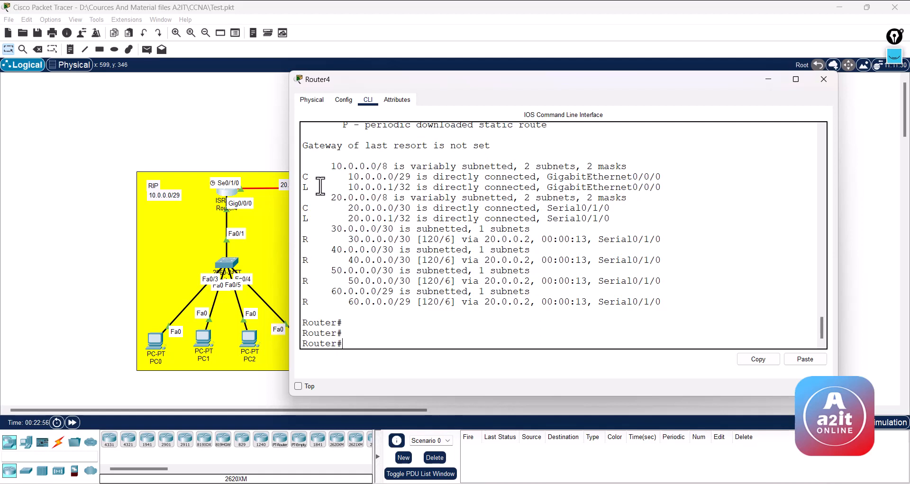
{"action": "left_click_drag", "start_coordinate": [312, 241], "coordinate": [471, 302]}
{"action": "left_click", "coordinate": [471, 302]}
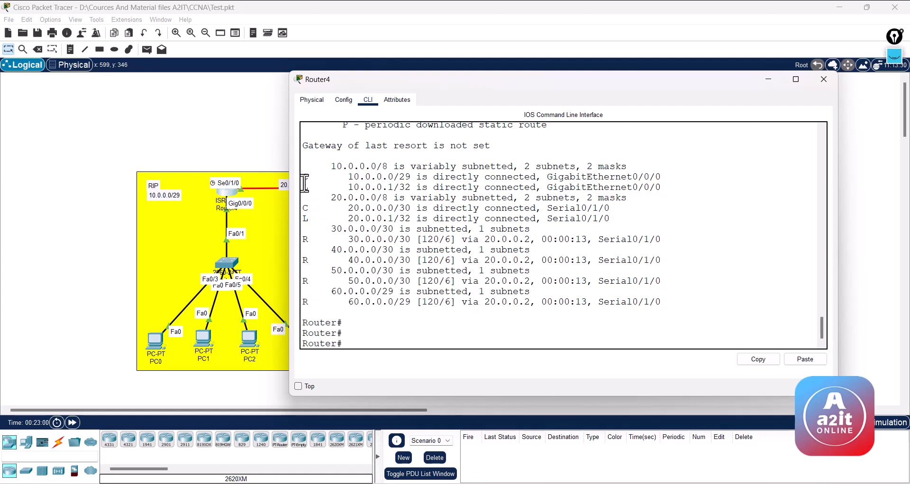
{"action": "left_click", "coordinate": [772, 79]}
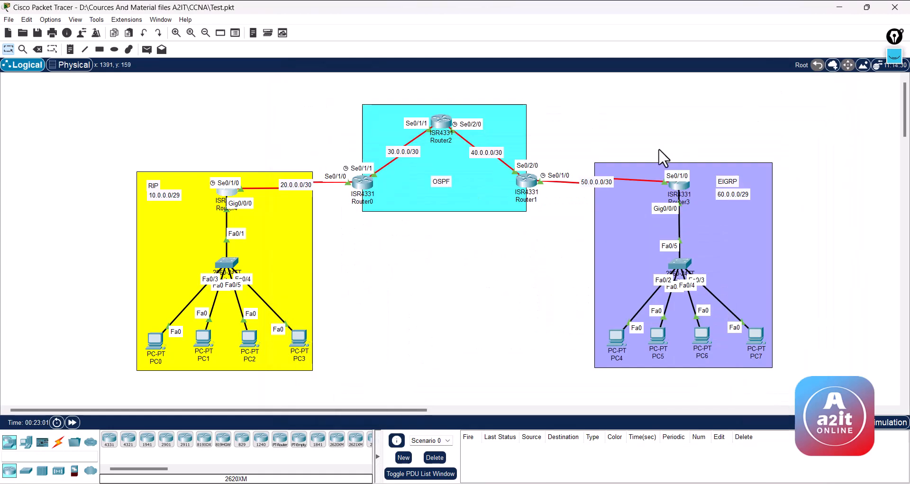
Open Router3's CLI in a widened window, enter privileged mode and display the full IP routing table.
{"action": "left_click", "coordinate": [678, 185]}
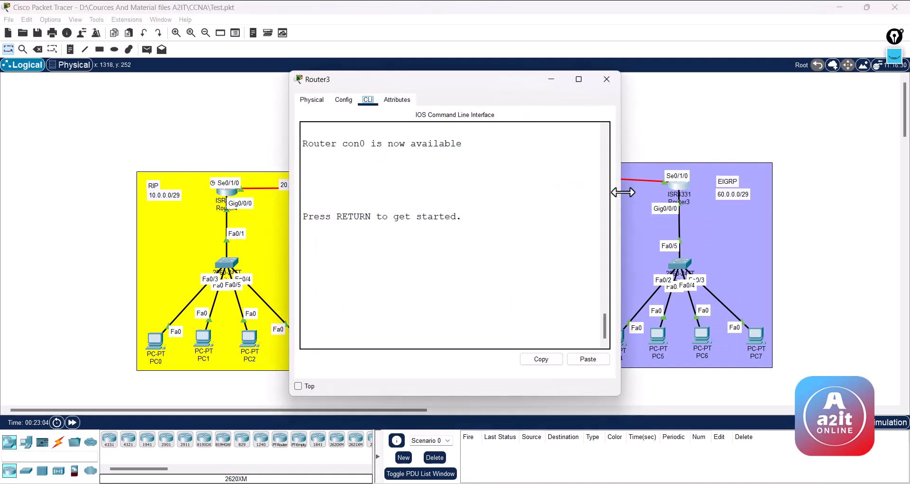
{"action": "left_click_drag", "start_coordinate": [621, 191], "coordinate": [775, 192]}
{"action": "left_click", "coordinate": [558, 321]}
{"action": "key", "text": "Return"}
{"action": "key", "text": "Return"}
{"action": "type", "text": "en"}
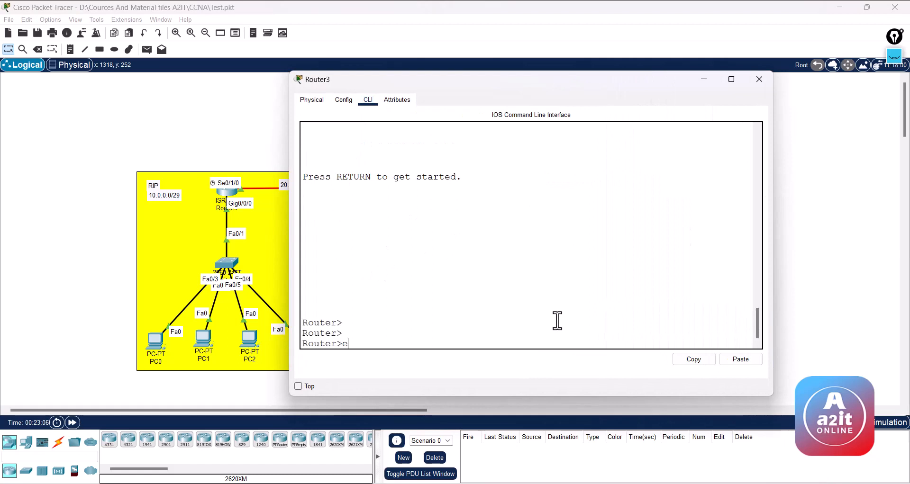
{"action": "key", "text": "Return"}
{"action": "type", "text": "sh ip rou"}
{"action": "key", "text": "Return"}
{"action": "key", "text": "Return"}
{"action": "key", "text": "Return"}
{"action": "key", "text": "Return"}
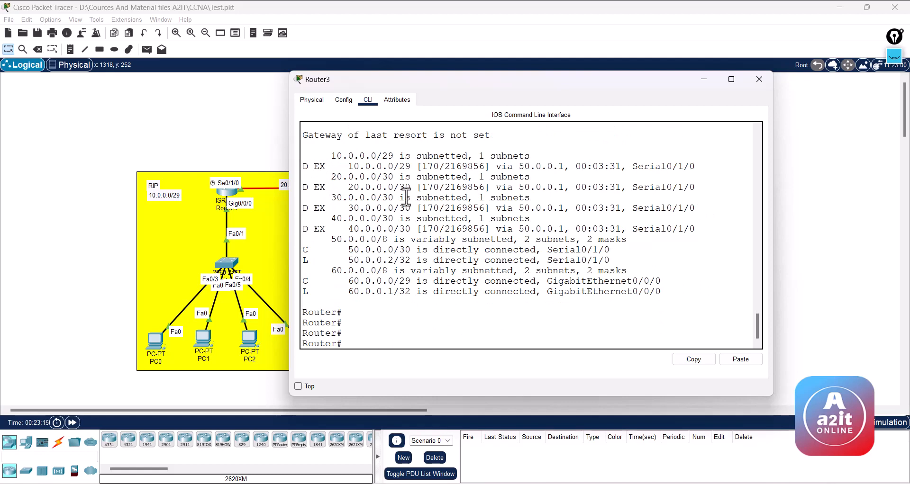
Check the EX code in Router3's routing table legend against the D EX routes, and minimize the window.
{"action": "scroll", "coordinate": [406, 198], "scroll_direction": "up", "scroll_amount": 3}
{"action": "scroll", "coordinate": [406, 198], "scroll_direction": "up", "scroll_amount": 2}
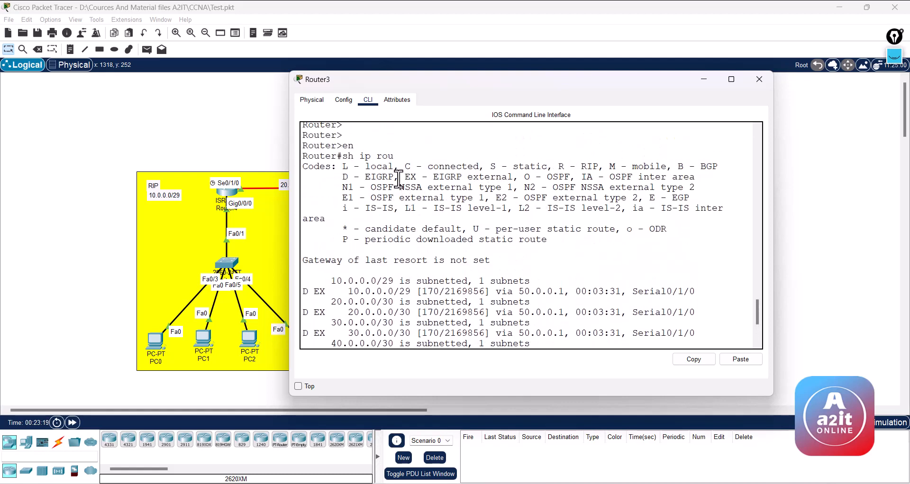
{"action": "left_click_drag", "start_coordinate": [405, 177], "coordinate": [513, 178]}
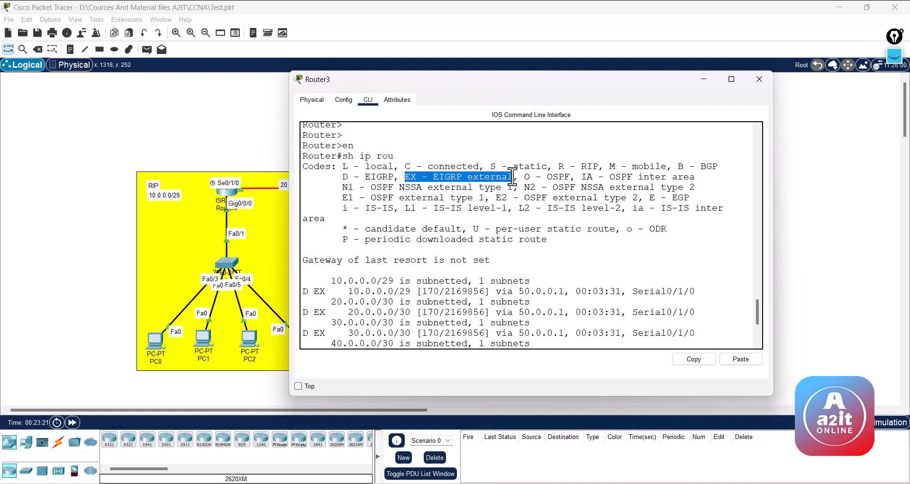
{"action": "left_click", "coordinate": [512, 178]}
{"action": "scroll", "coordinate": [470, 241], "scroll_direction": "down", "scroll_amount": 4}
{"action": "scroll", "coordinate": [470, 240], "scroll_direction": "down", "scroll_amount": 1}
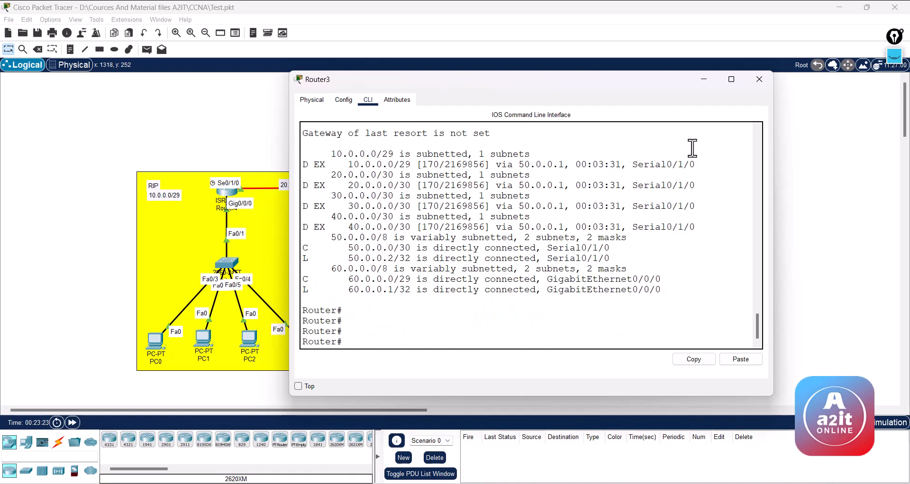
{"action": "left_click", "coordinate": [704, 80]}
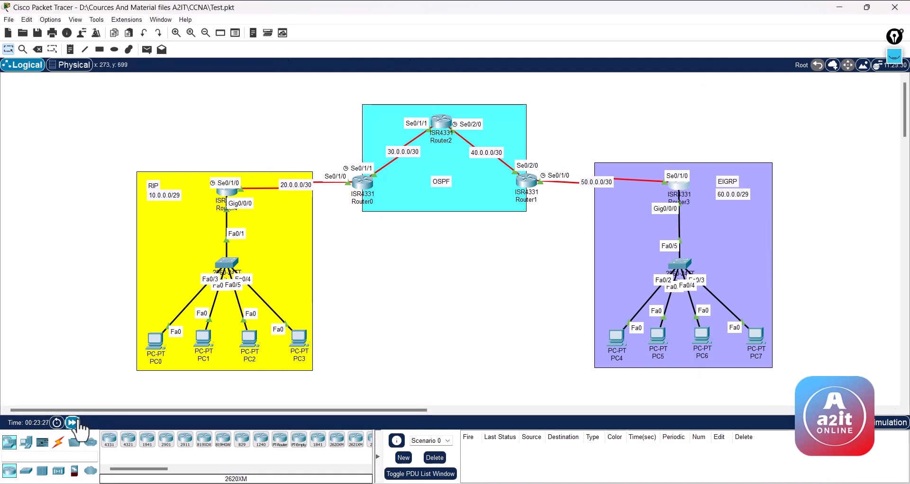
Fast-forward the network time and send a simple PDU from PC0 to PC4.
{"action": "left_click", "coordinate": [72, 423]}
{"action": "left_click", "coordinate": [72, 423]}
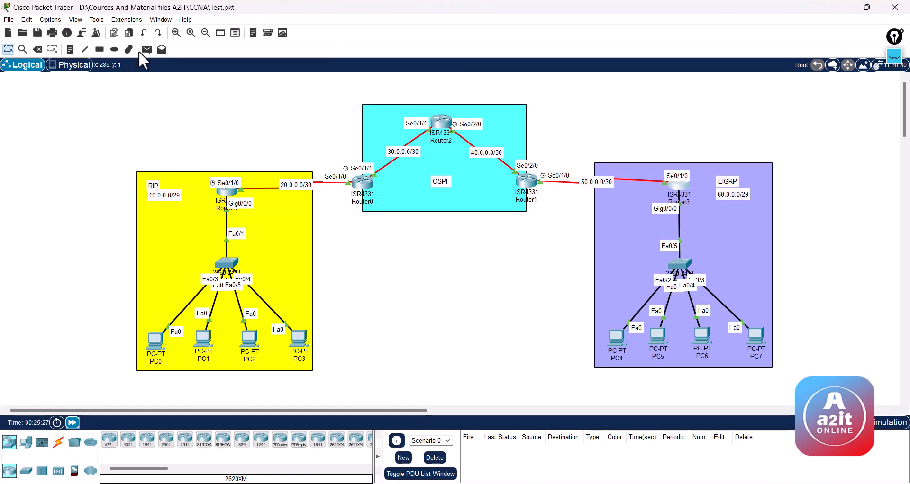
{"action": "left_click", "coordinate": [147, 49]}
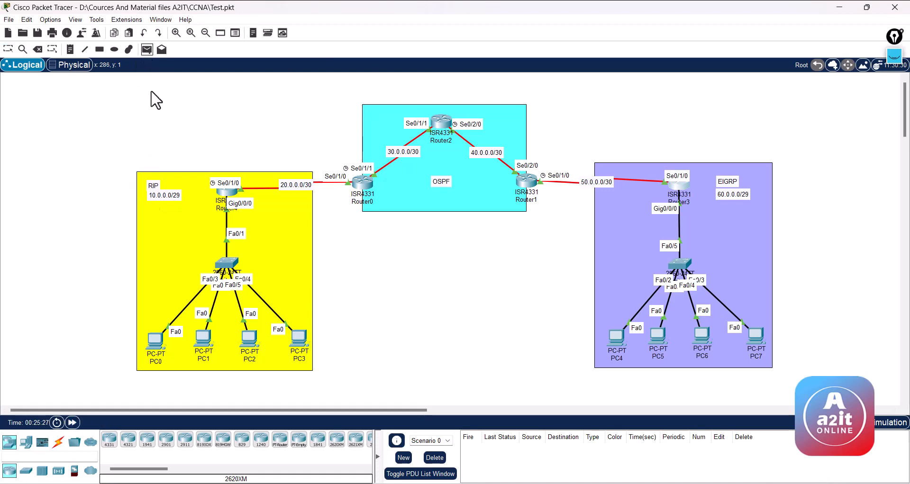
{"action": "left_click", "coordinate": [156, 339]}
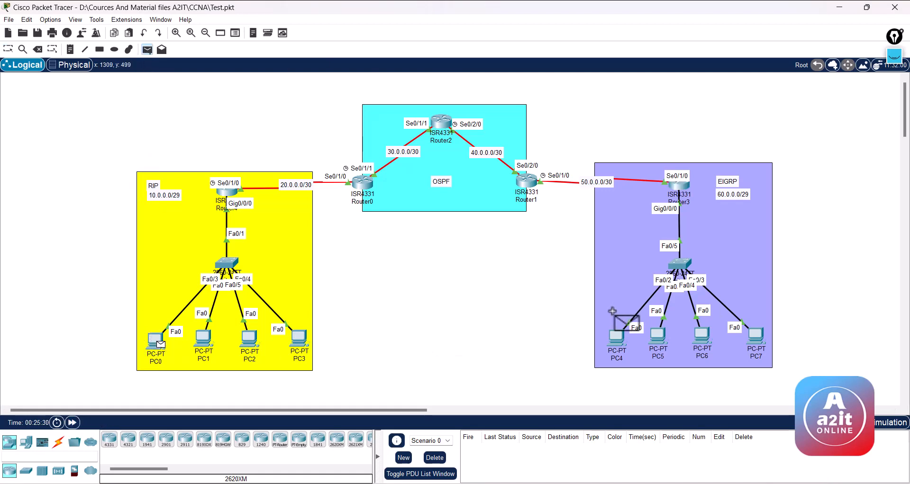
{"action": "left_click", "coordinate": [615, 332]}
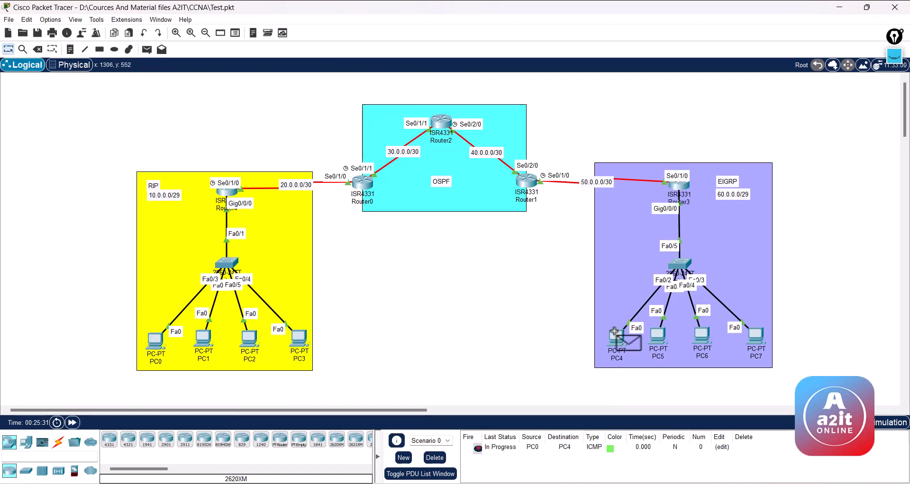
Send a second simple PDU from PC0 to PC4 to retest connectivity between the RIP and EIGRP areas.
{"action": "left_click", "coordinate": [147, 49]}
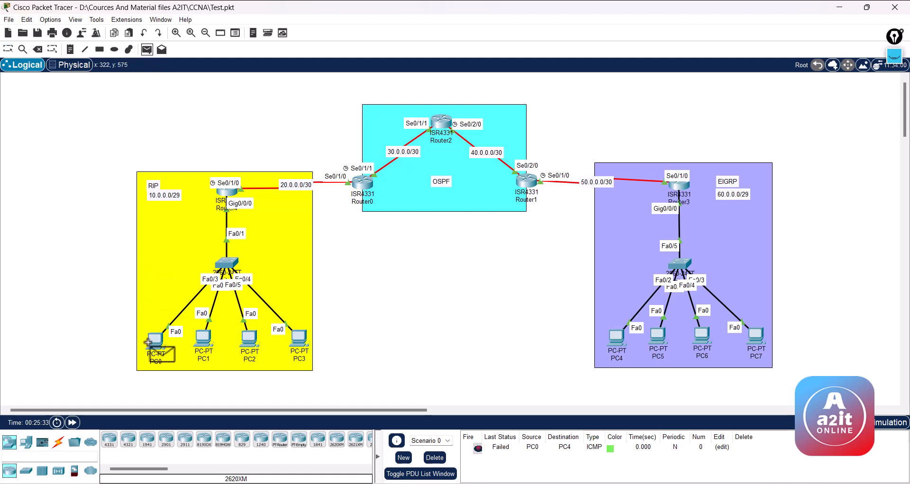
{"action": "left_click", "coordinate": [149, 343]}
{"action": "left_click", "coordinate": [617, 336]}
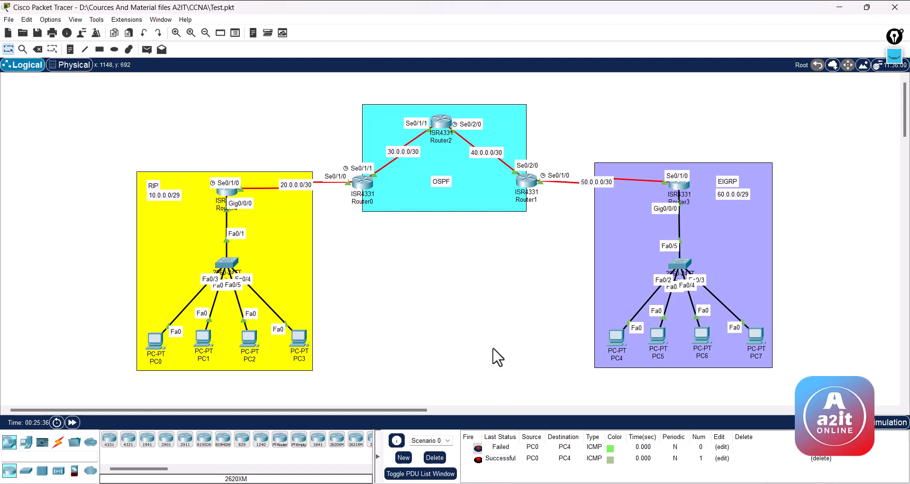
{"action": "left_click_drag", "start_coordinate": [111, 98], "coordinate": [820, 401]}
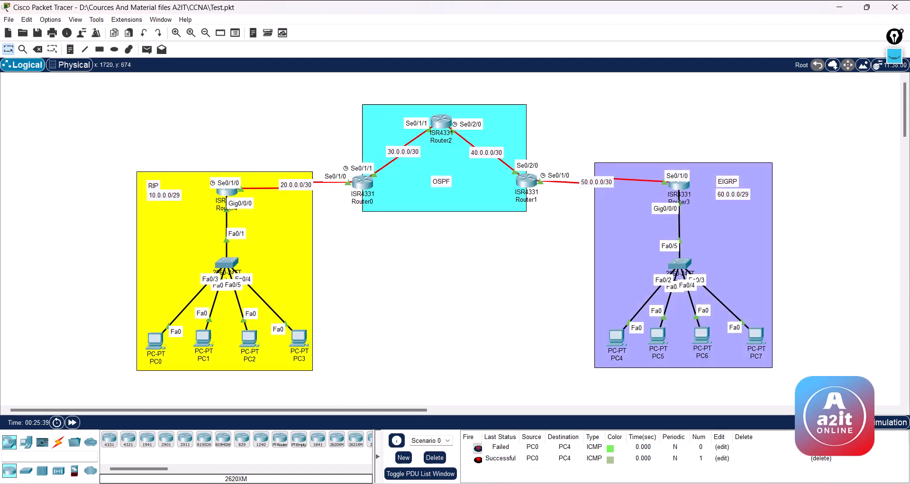